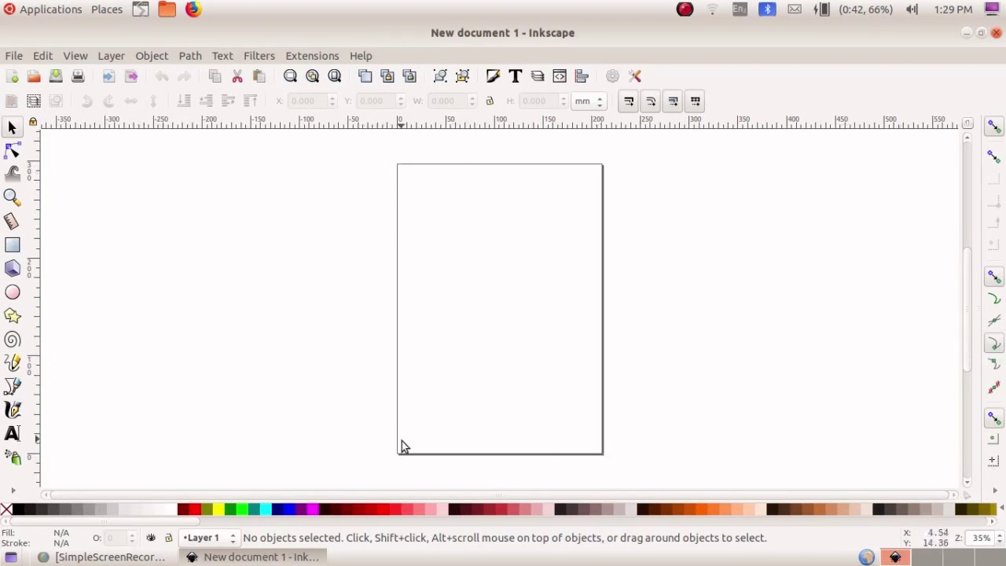
# Turn off the page border in the document properties.
pyautogui.click(14, 57)
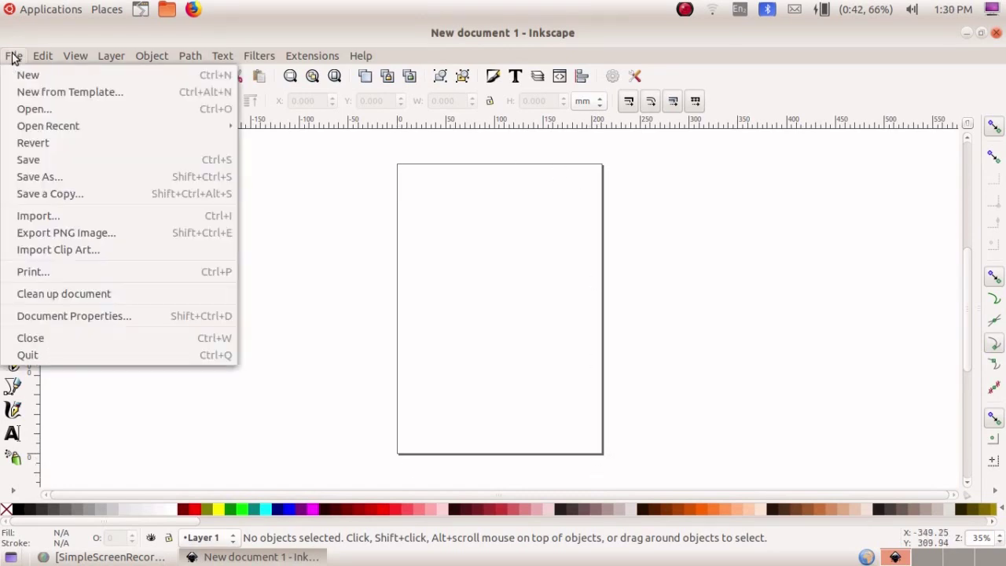
pyautogui.click(20, 317)
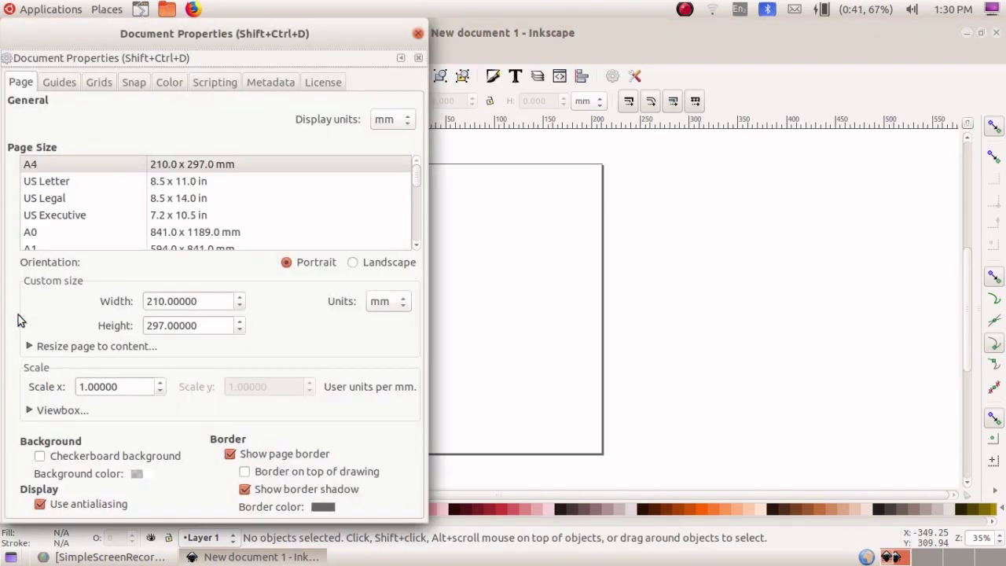
pyautogui.click(229, 454)
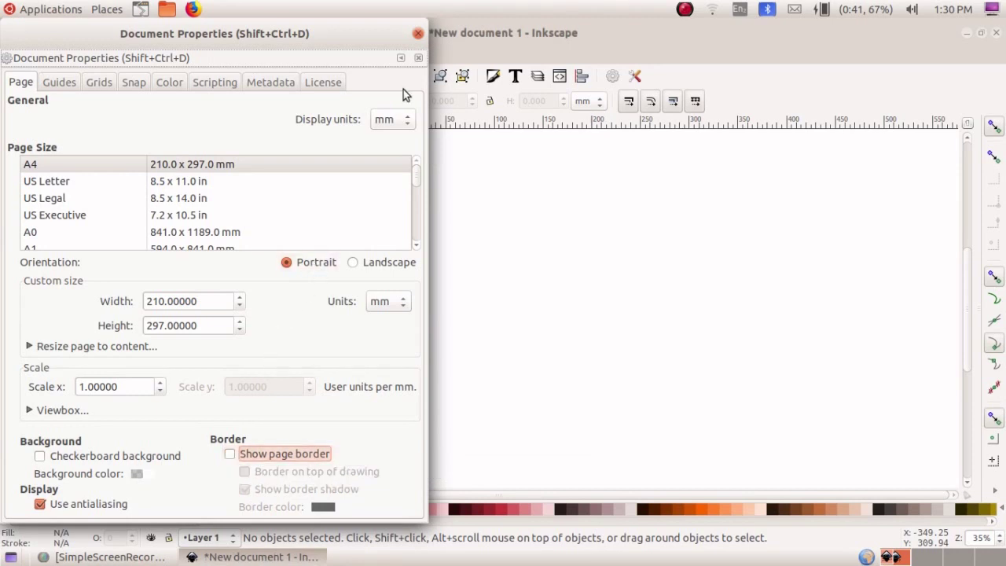
pyautogui.click(417, 35)
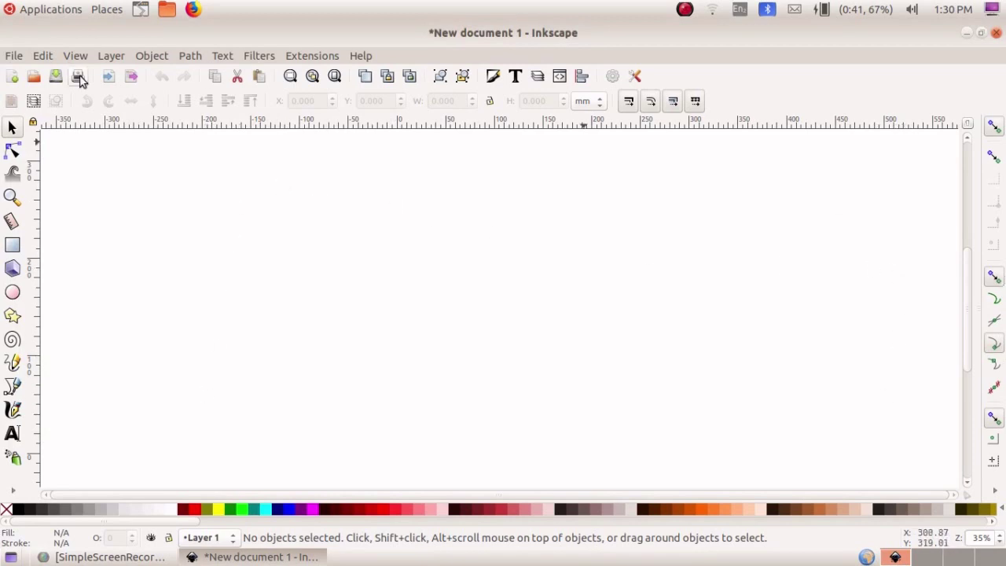
# Draw a wide rectangle about 694 mm by 241 mm across the canvas and fill it with olive (808000ff).
pyautogui.click(11, 247)
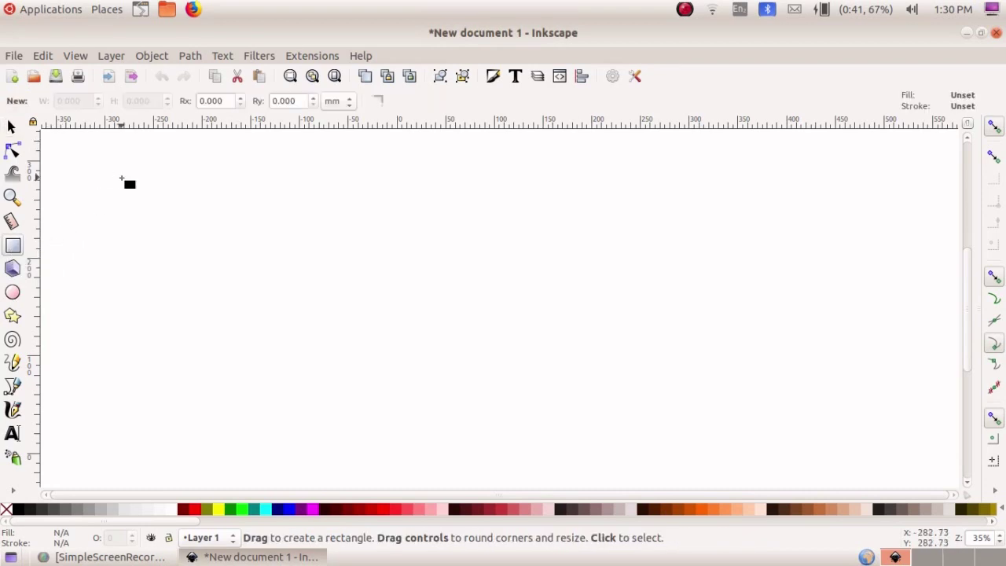
pyautogui.moveTo(106, 198); pyautogui.dragTo(782, 431)
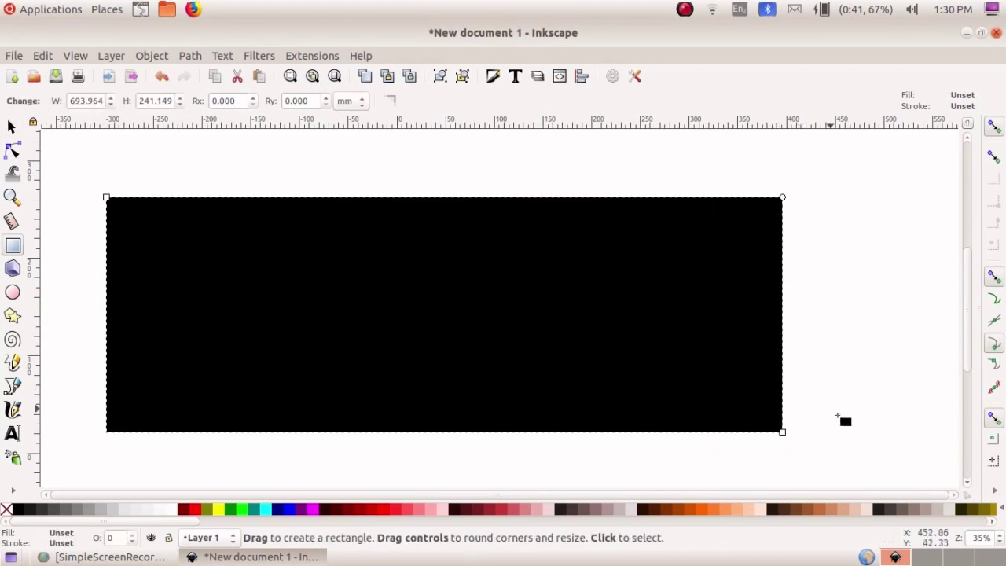
pyautogui.click(13, 126)
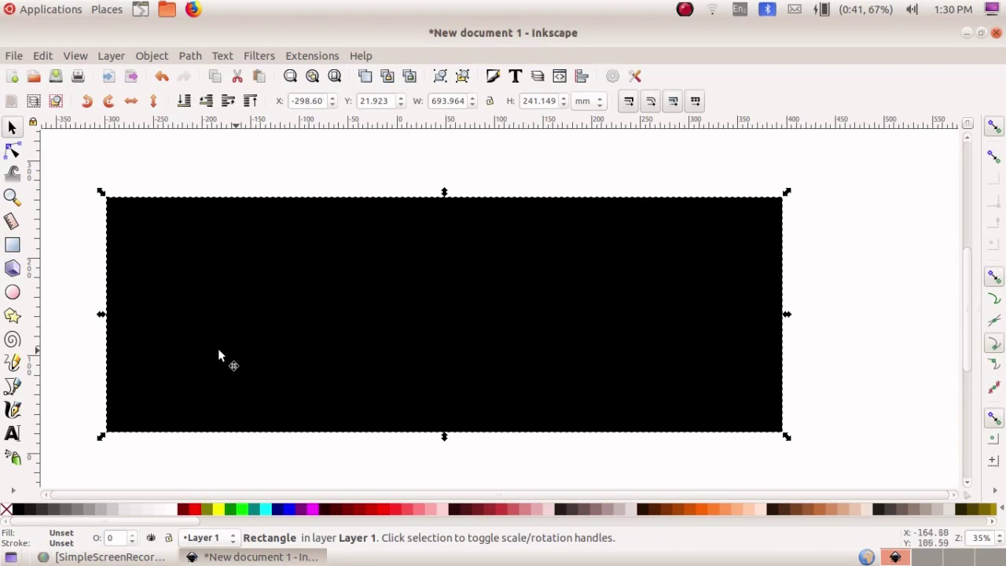
pyautogui.click(207, 509)
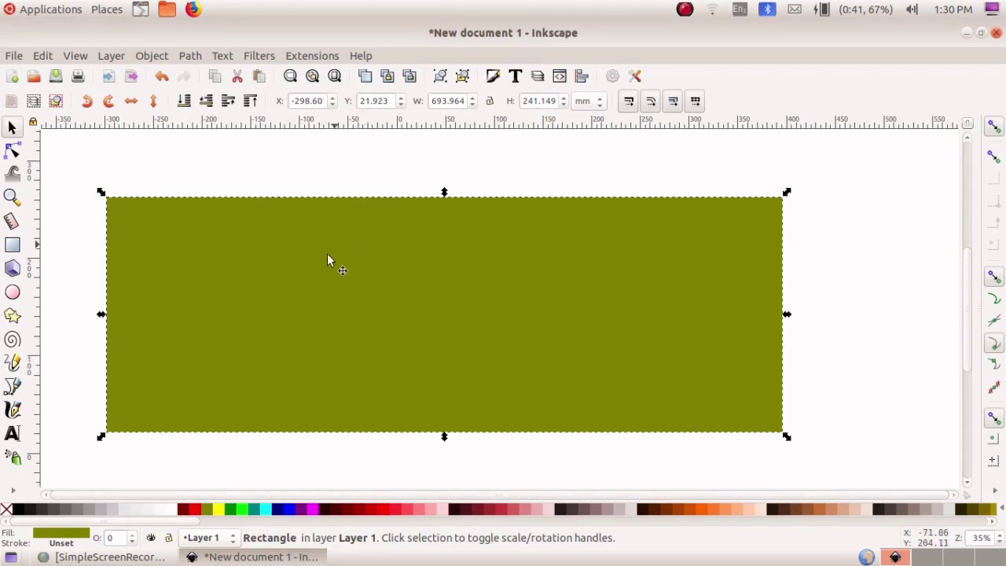
# Give the olive rectangle a flat green stroke with the RGBA colour 00b400ff.
pyautogui.click(161, 57)
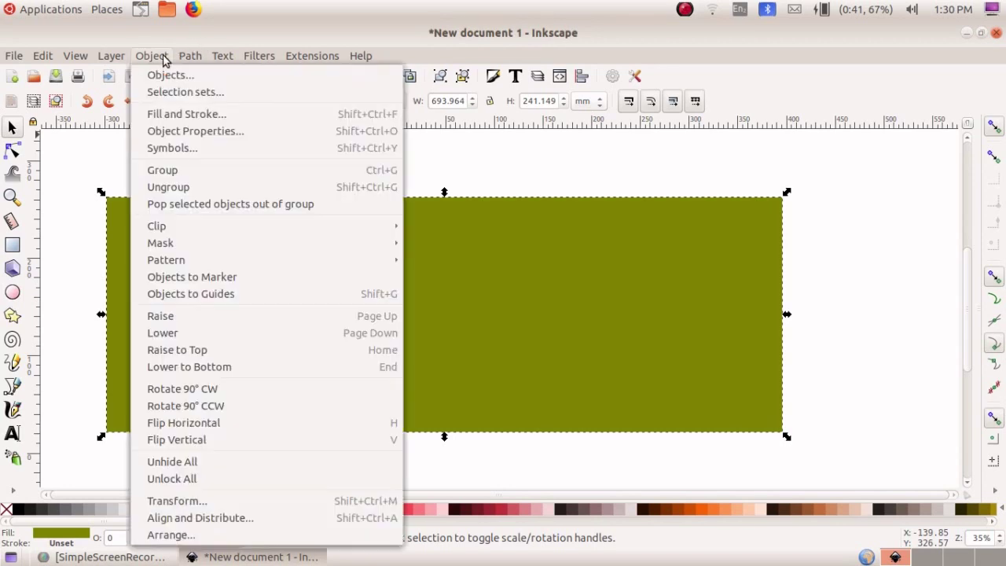
pyautogui.click(160, 115)
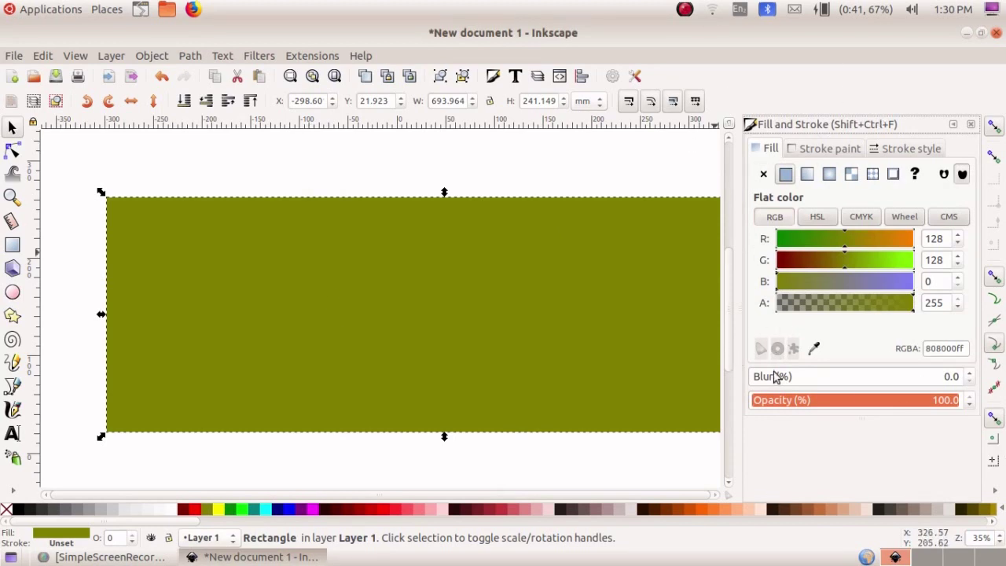
pyautogui.click(838, 155)
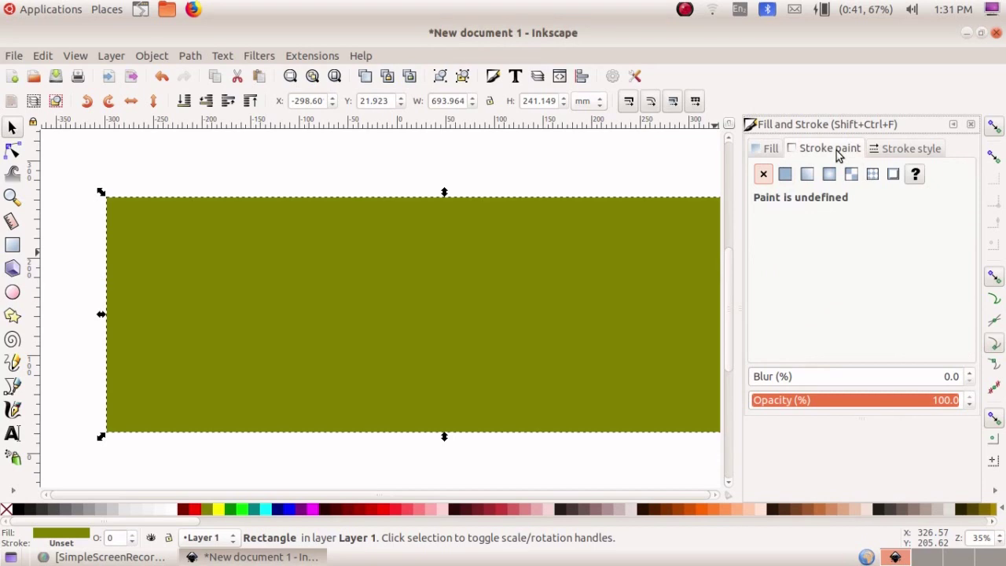
pyautogui.click(784, 175)
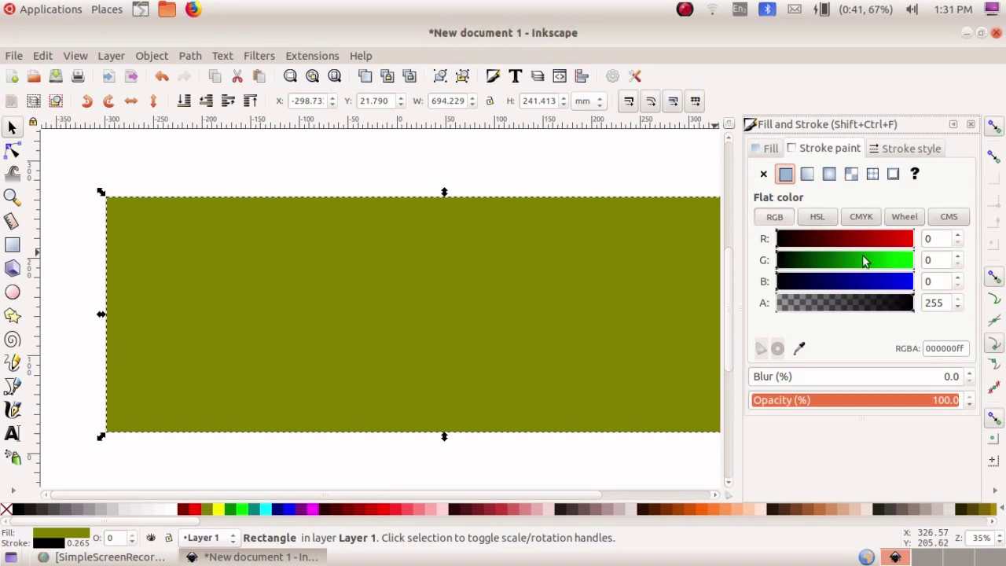
pyautogui.click(866, 261)
pyautogui.click(873, 262)
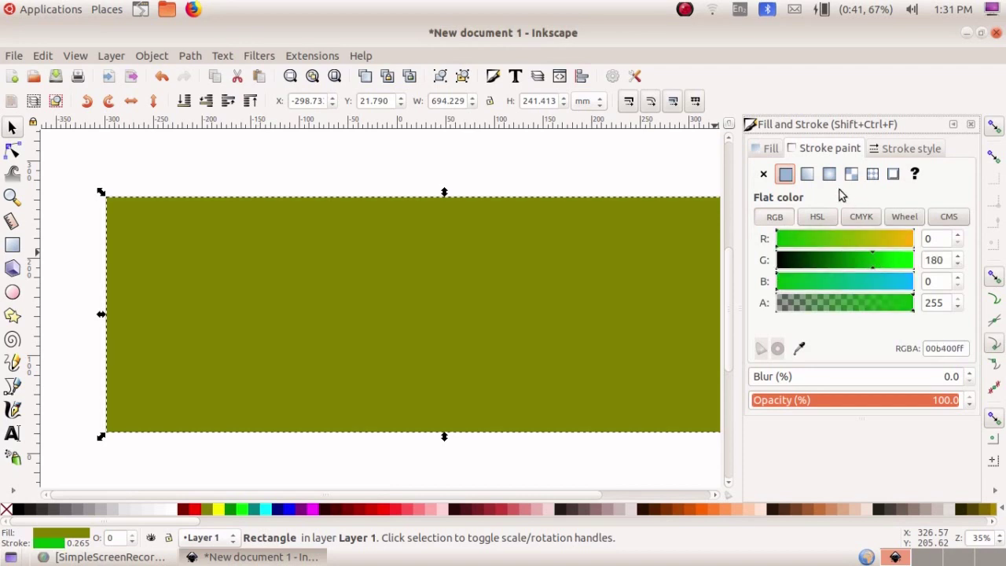
# Widen the rectangle's stroke to 11.265 mm and darken it to a very dark green (001b00ff).
pyautogui.click(890, 149)
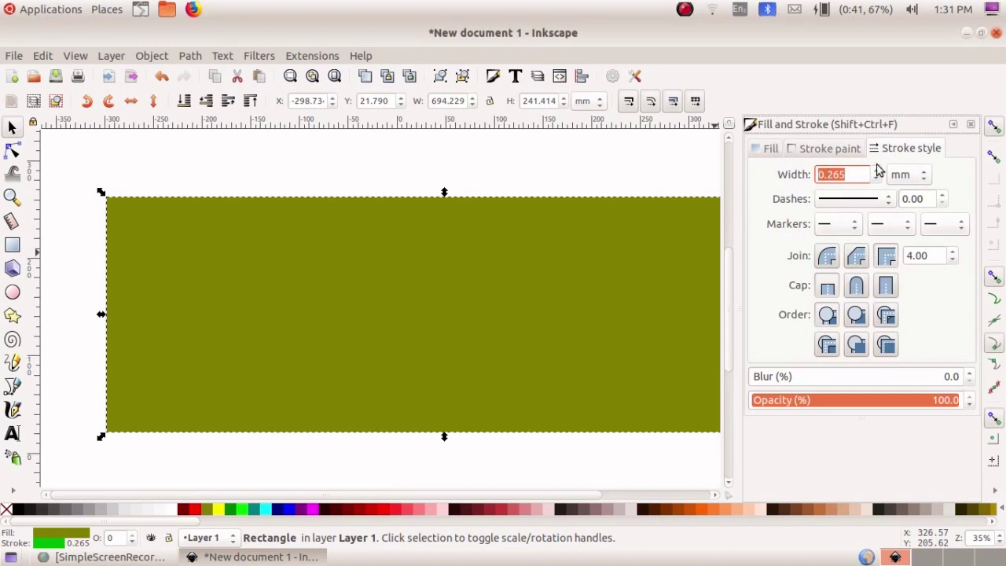
pyautogui.click(873, 170)
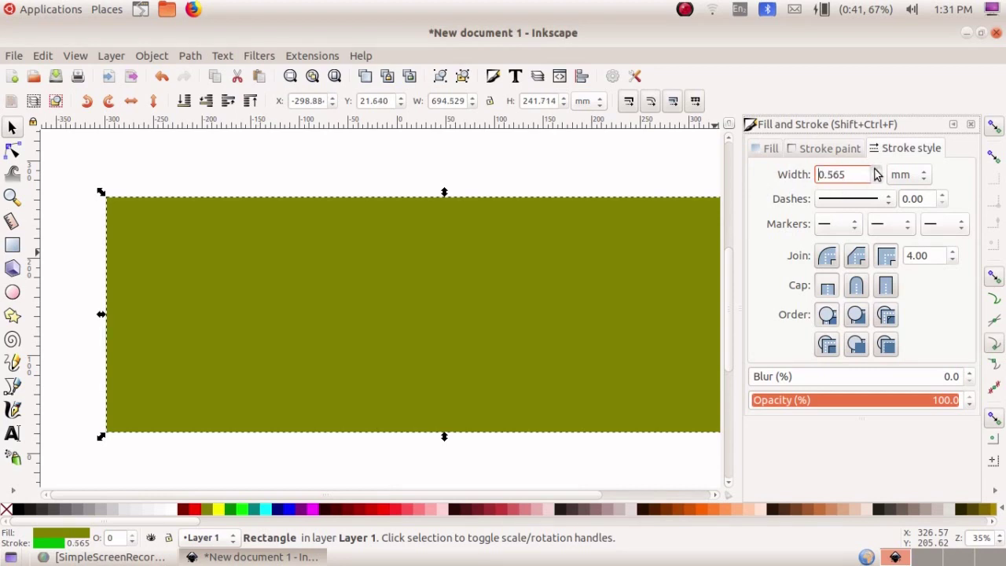
pyautogui.scroll(4, 876, 174)
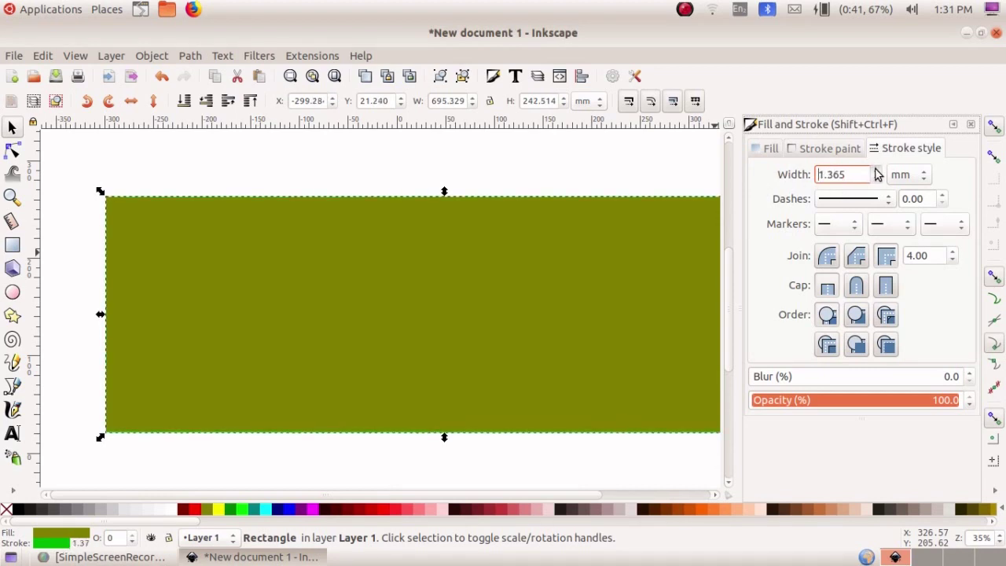
pyautogui.click(876, 171)
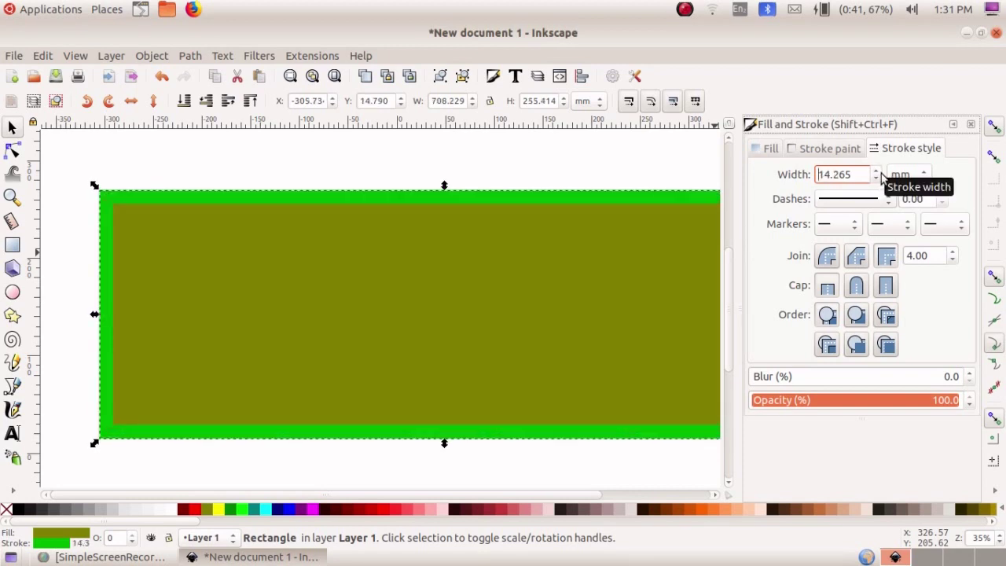
pyautogui.click(876, 179)
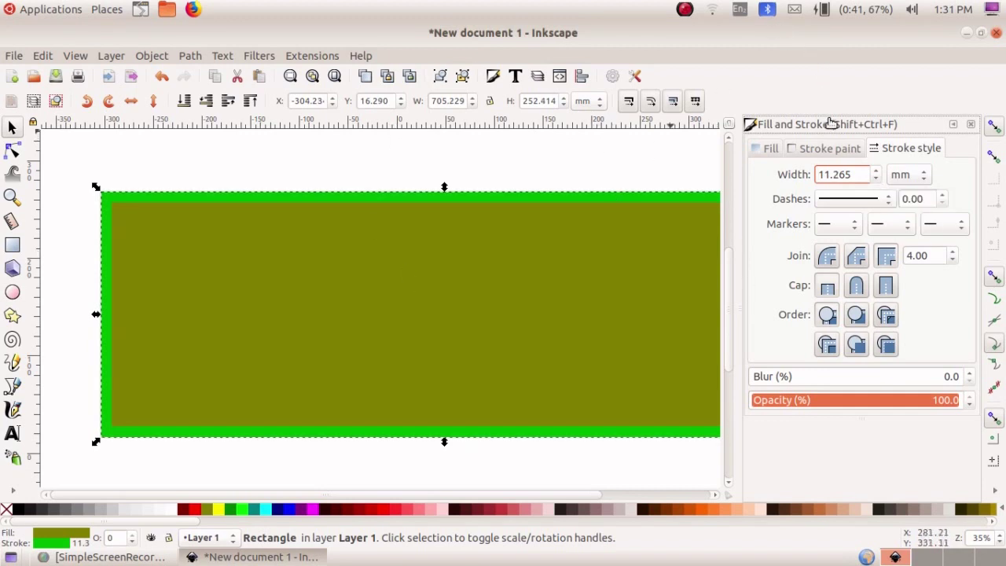
pyautogui.click(835, 149)
pyautogui.click(791, 260)
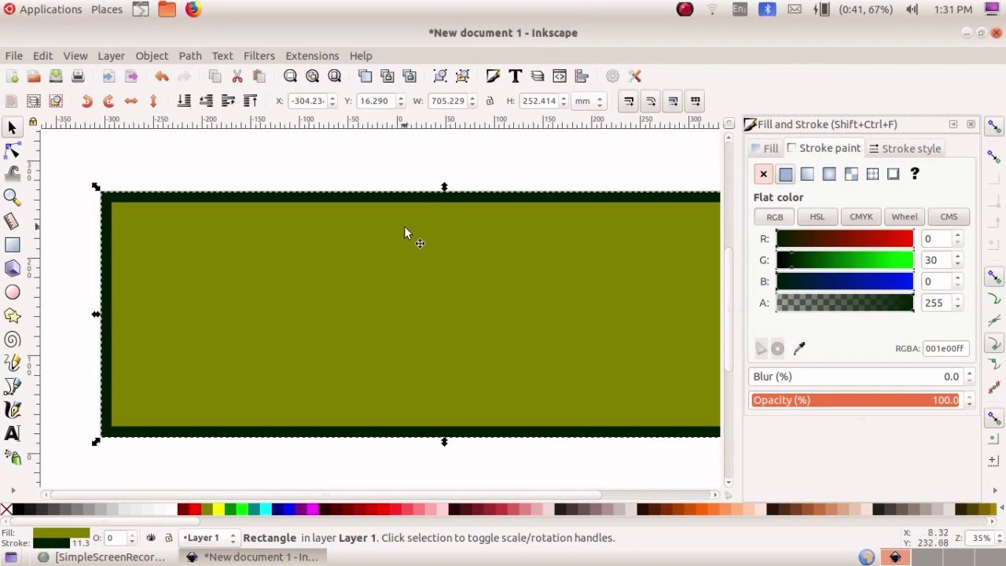
# Shrink the rectangle to about 654 mm by 233 mm and reposition it so the whole banner fits in the visible canvas.
pyautogui.moveTo(470, 298)
pyautogui.mouseDown()
pyautogui.moveTo(415, 286)
pyautogui.moveTo(417, 268)
pyautogui.mouseUp()
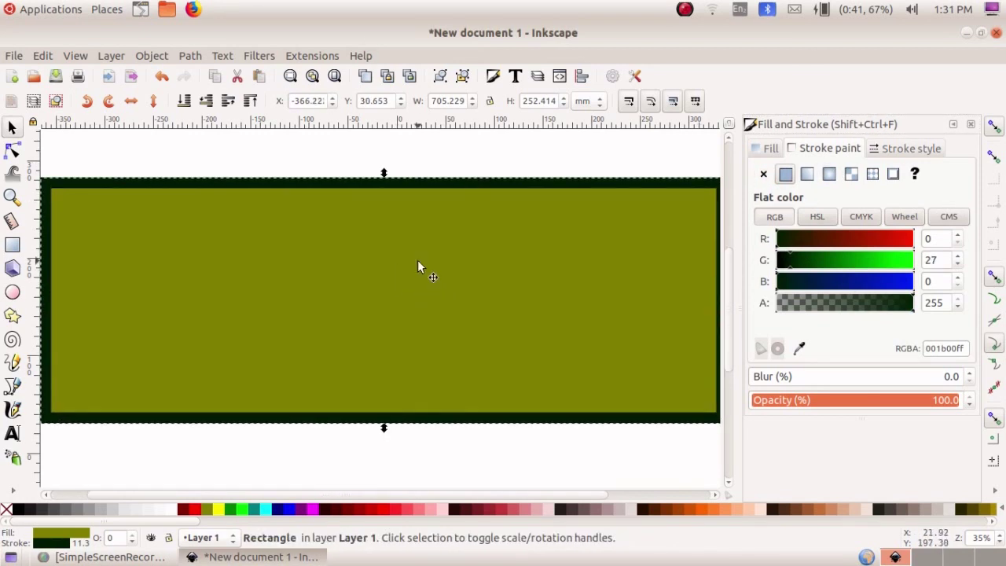
pyautogui.click(382, 180)
pyautogui.click(386, 182)
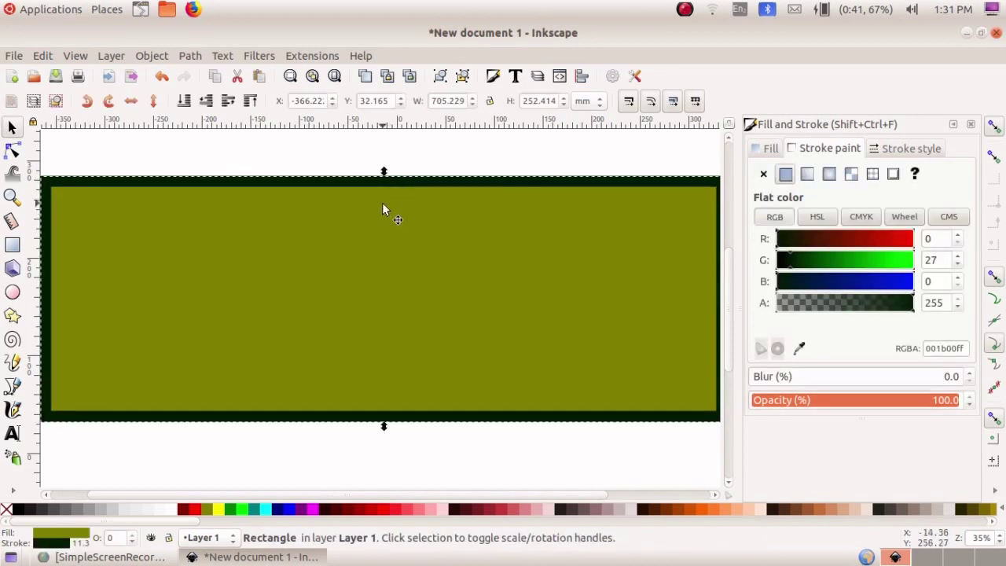
pyautogui.moveTo(383, 172); pyautogui.dragTo(383, 190)
pyautogui.moveTo(552, 268); pyautogui.dragTo(515, 270)
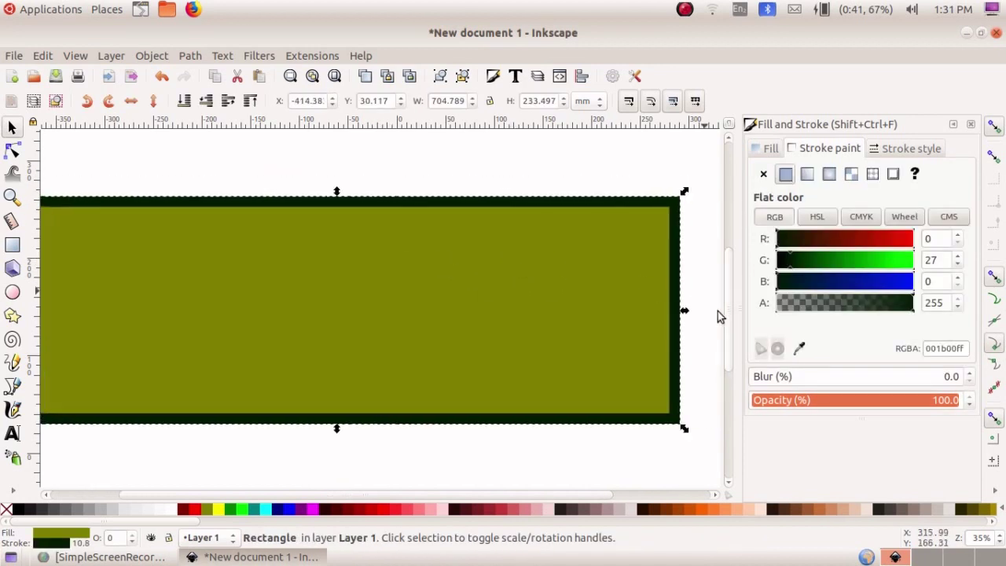
pyautogui.moveTo(684, 312); pyautogui.dragTo(635, 314)
pyautogui.moveTo(475, 336); pyautogui.dragTo(515, 315)
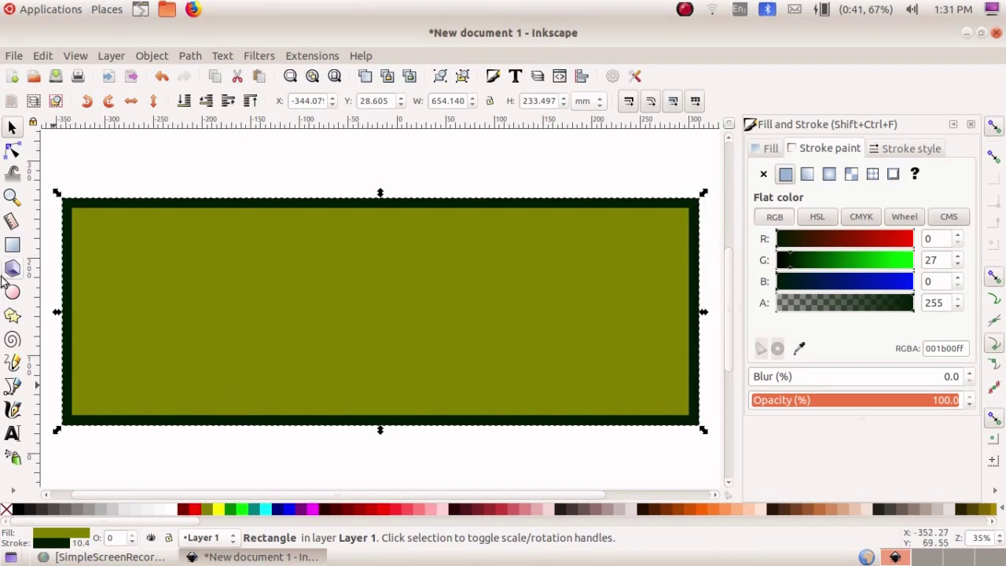
# Import banner1.png from the Desktop folder "youtube videos&images" as an embedded image with DPI taken from the file.
pyautogui.click(7, 55)
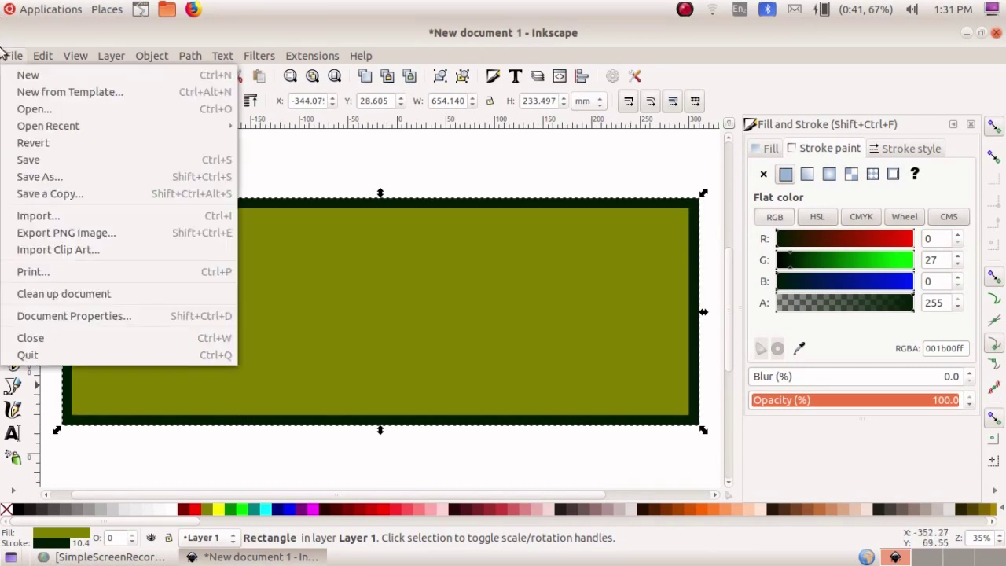
pyautogui.click(48, 217)
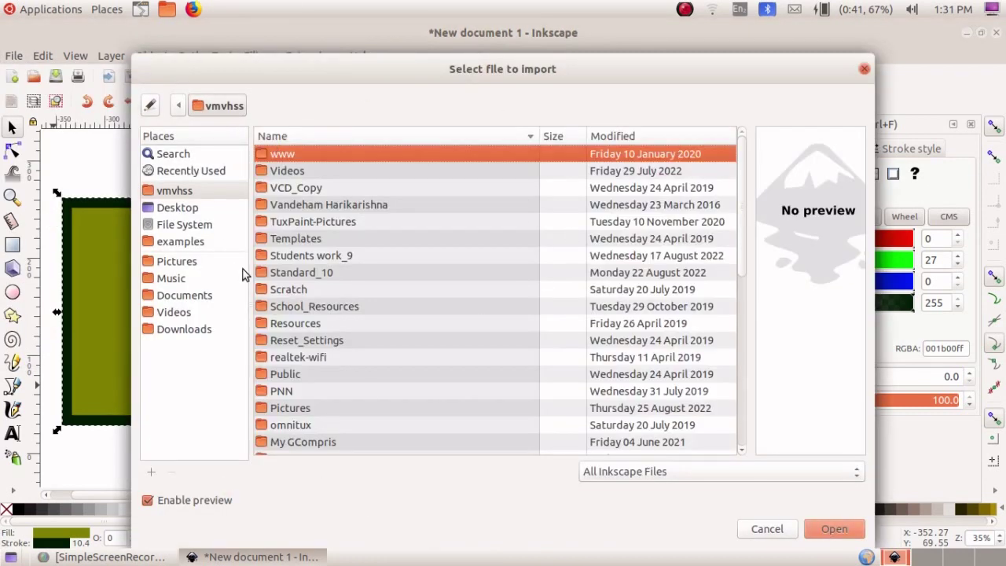
pyautogui.click(202, 210)
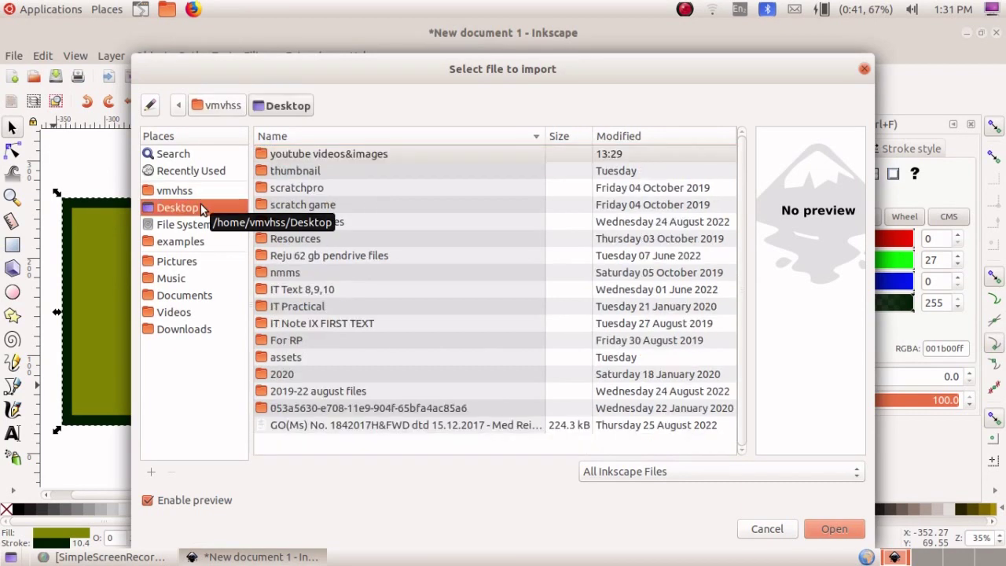
pyautogui.click(296, 155)
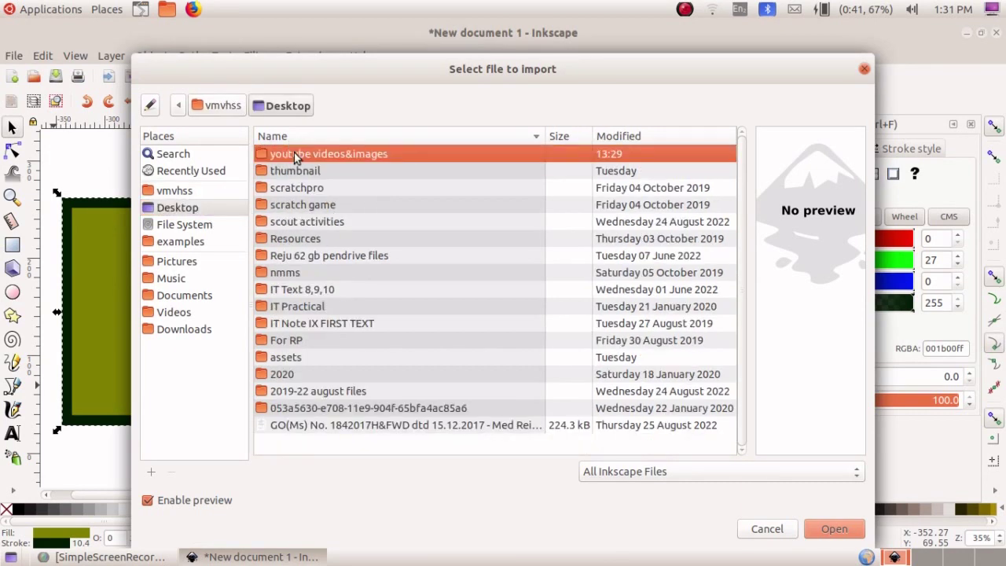
pyautogui.doubleClick(296, 154)
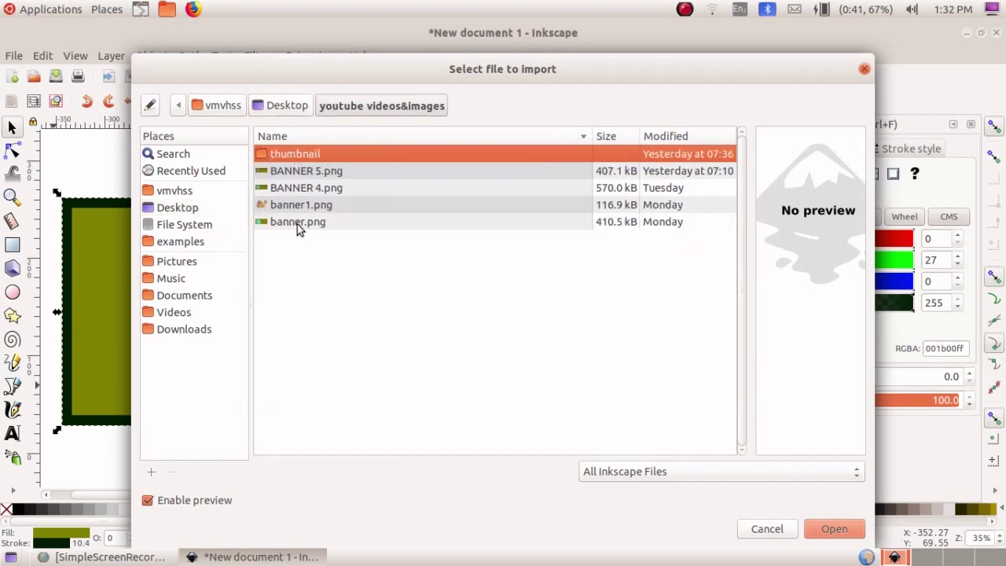
pyautogui.click(320, 206)
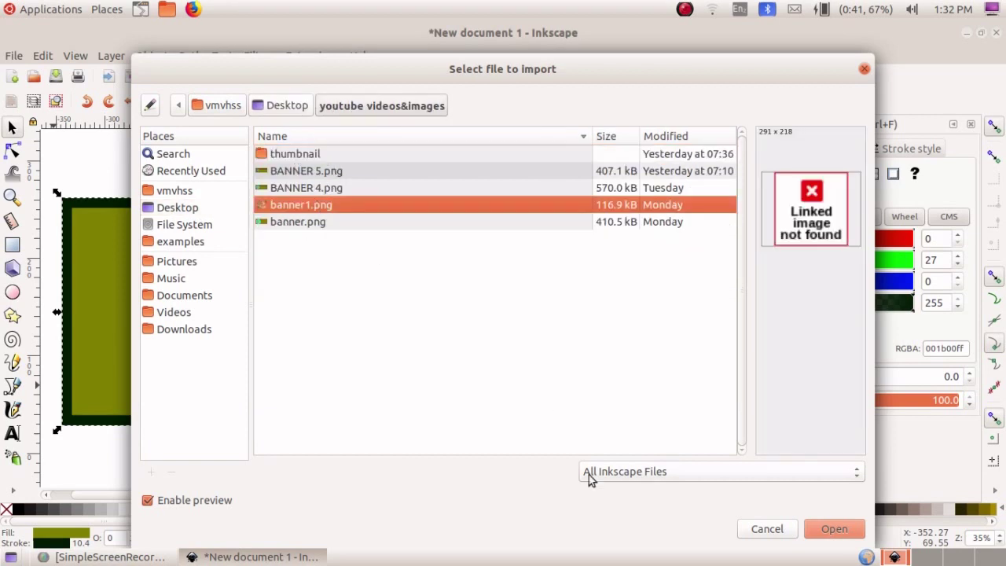
pyautogui.click(819, 532)
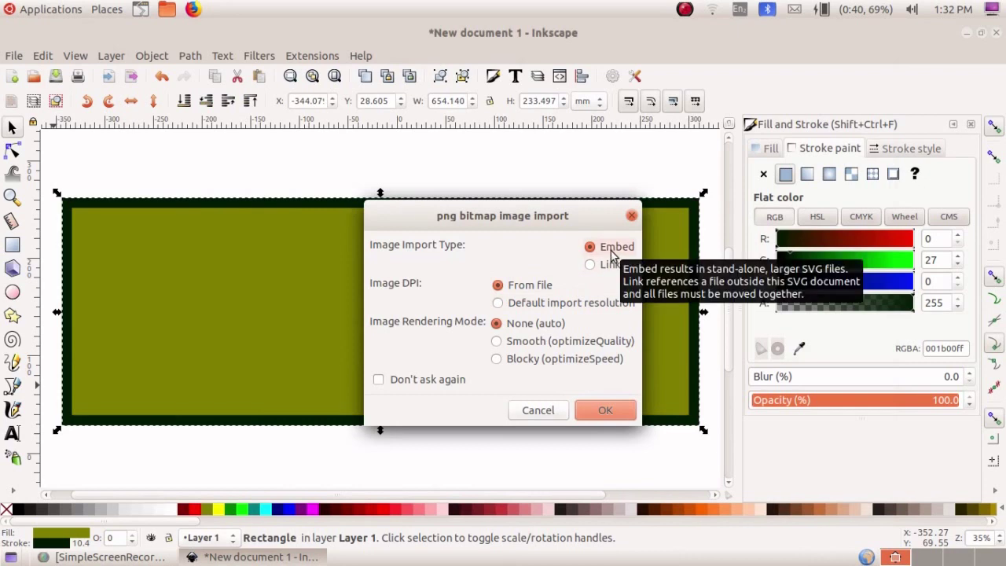
pyautogui.click(605, 411)
# Place the dancers image in the right part of the banner and enlarge it to about 140 mm by 146 mm.
pyautogui.moveTo(606, 412); pyautogui.dragTo(586, 316)
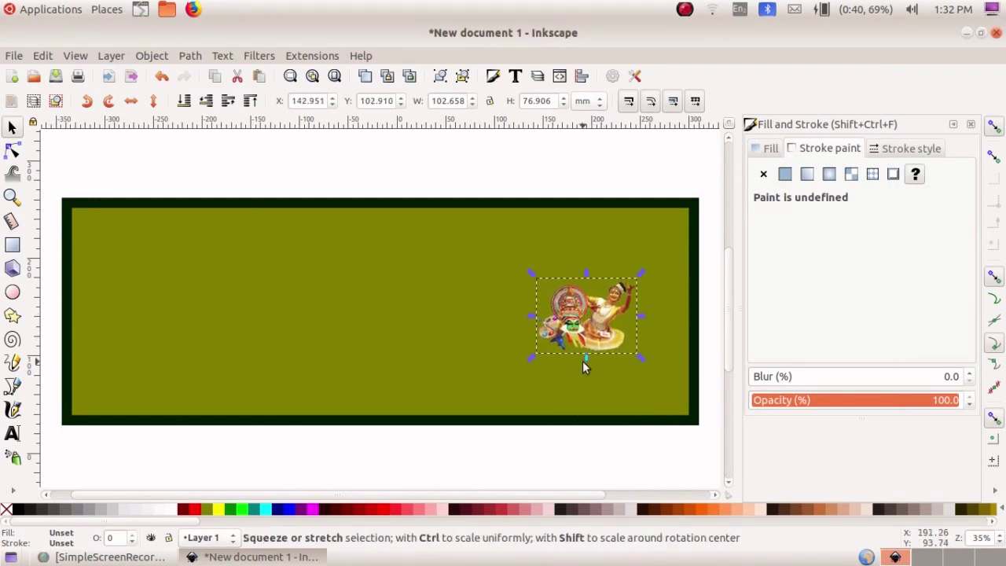
pyautogui.moveTo(585, 365); pyautogui.dragTo(586, 395)
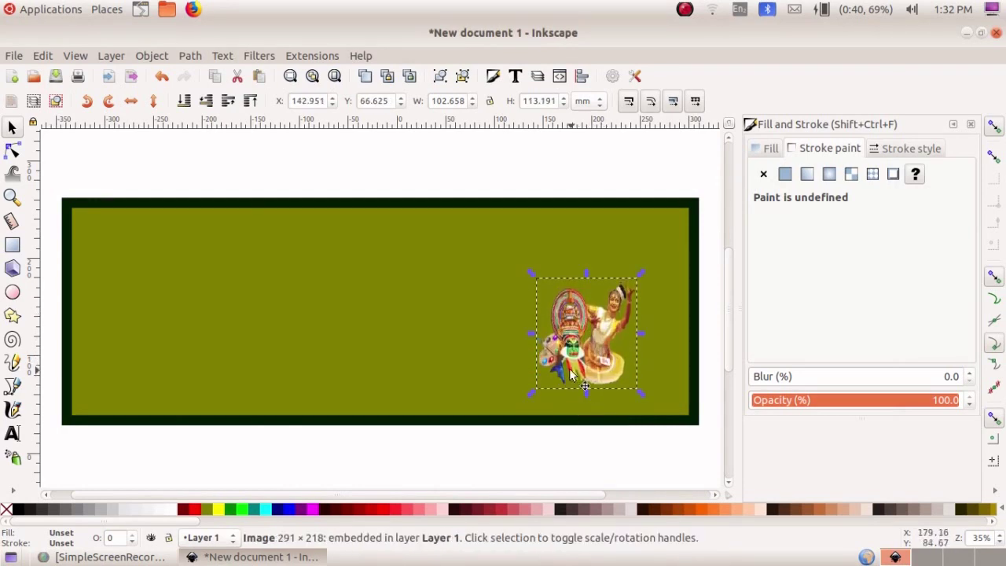
pyautogui.moveTo(533, 333); pyautogui.dragTo(504, 335)
pyautogui.click(545, 346)
pyautogui.moveTo(570, 275); pyautogui.dragTo(579, 242)
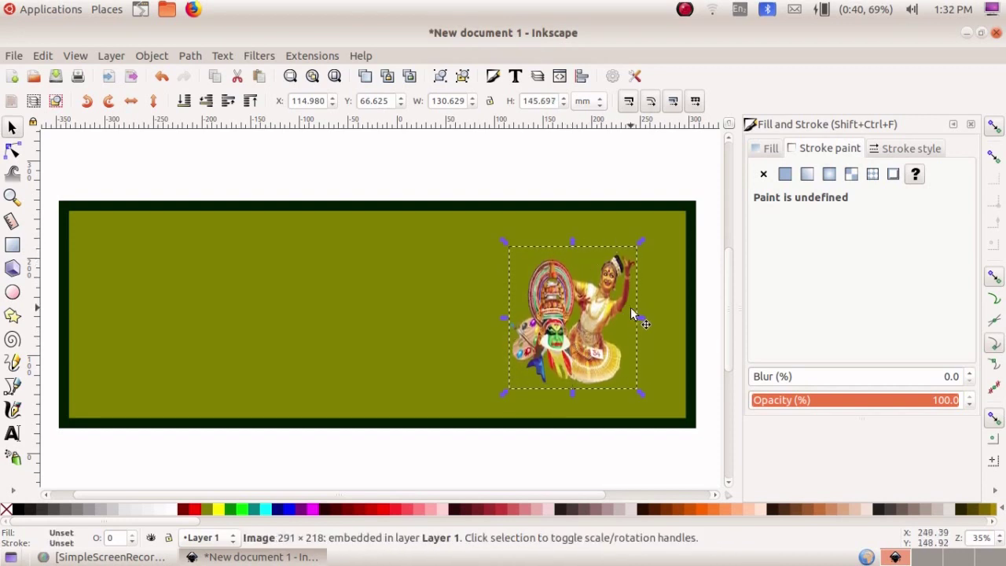
pyautogui.moveTo(639, 319)
pyautogui.mouseDown()
pyautogui.moveTo(651, 314)
pyautogui.moveTo(624, 330)
pyautogui.moveTo(645, 311)
pyautogui.moveTo(635, 320)
pyautogui.mouseUp()
pyautogui.click(605, 346)
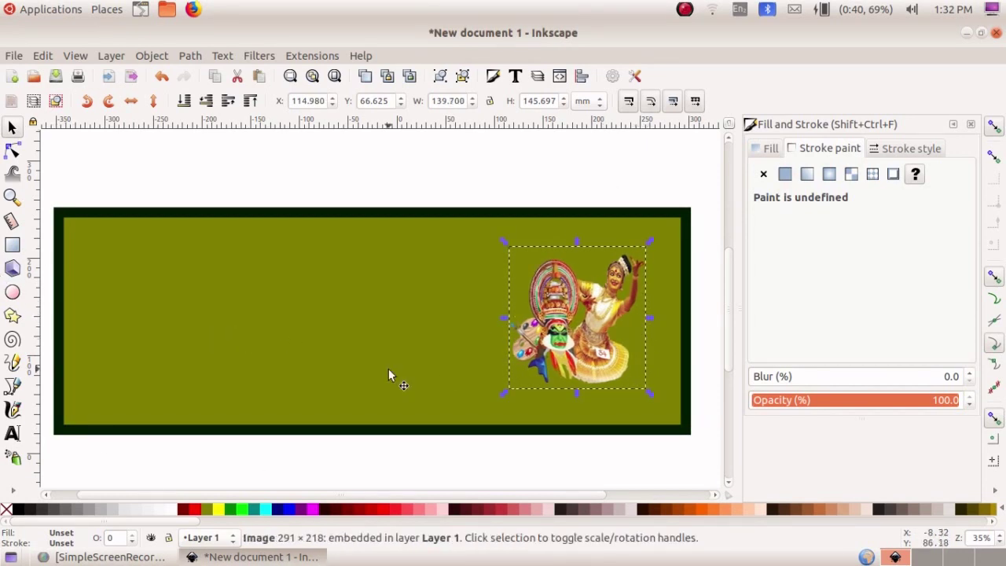
# Draw an ellipse about 175 mm by 168 mm in the left part of the banner and fill it with cyan.
pyautogui.click(13, 290)
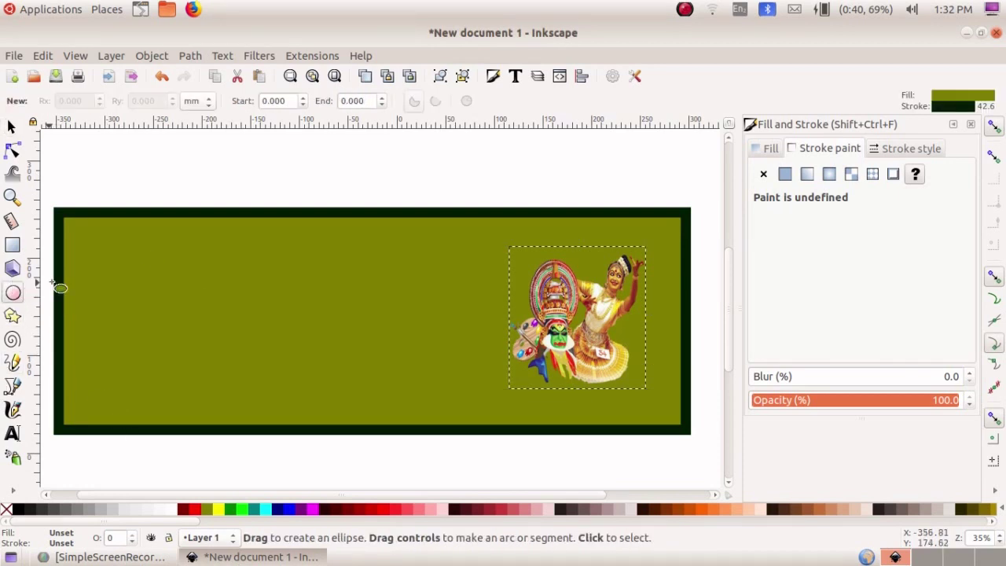
pyautogui.moveTo(95, 255)
pyautogui.mouseDown()
pyautogui.moveTo(134, 322)
pyautogui.moveTo(201, 394)
pyautogui.moveTo(259, 410)
pyautogui.mouseUp()
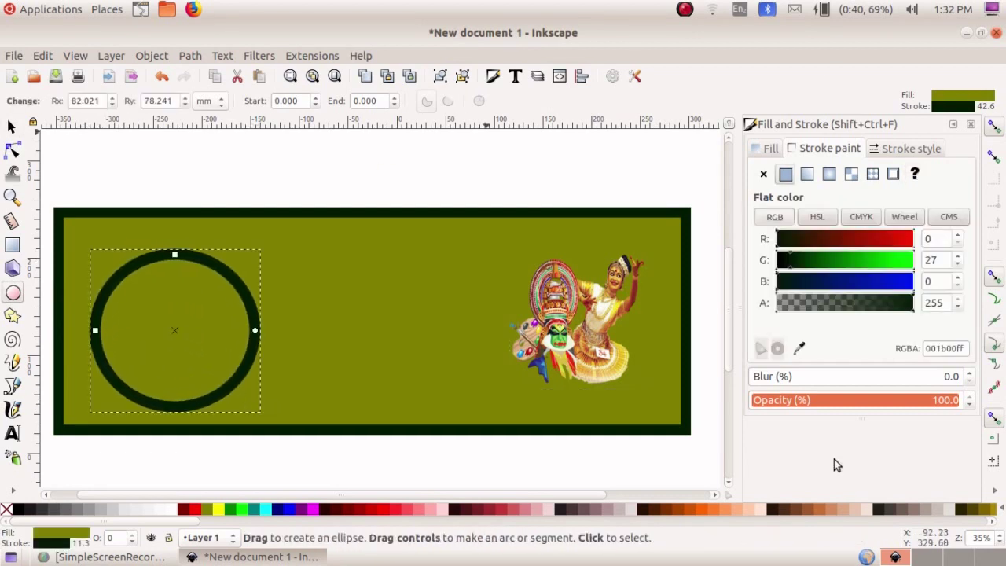
pyautogui.click(13, 127)
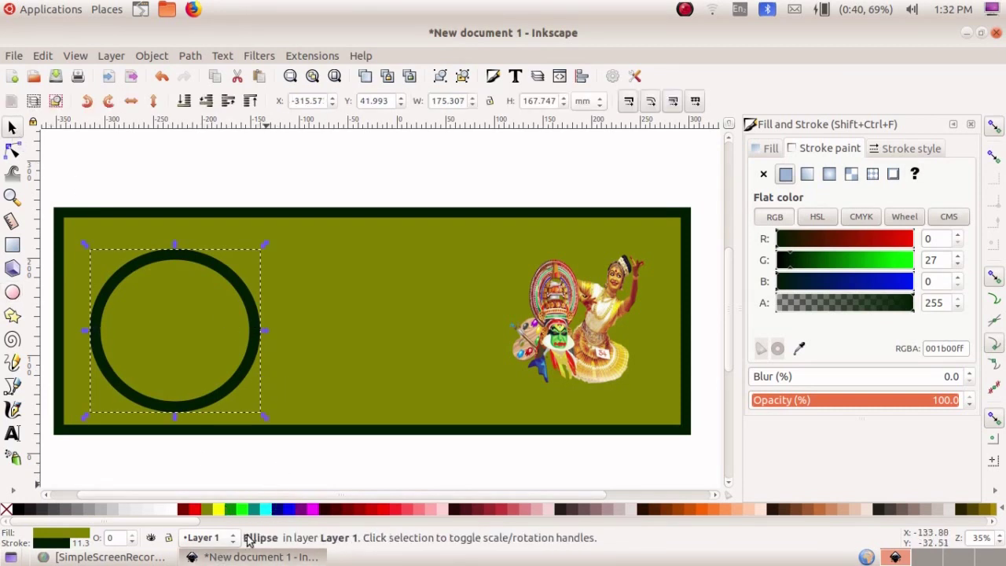
pyautogui.click(265, 510)
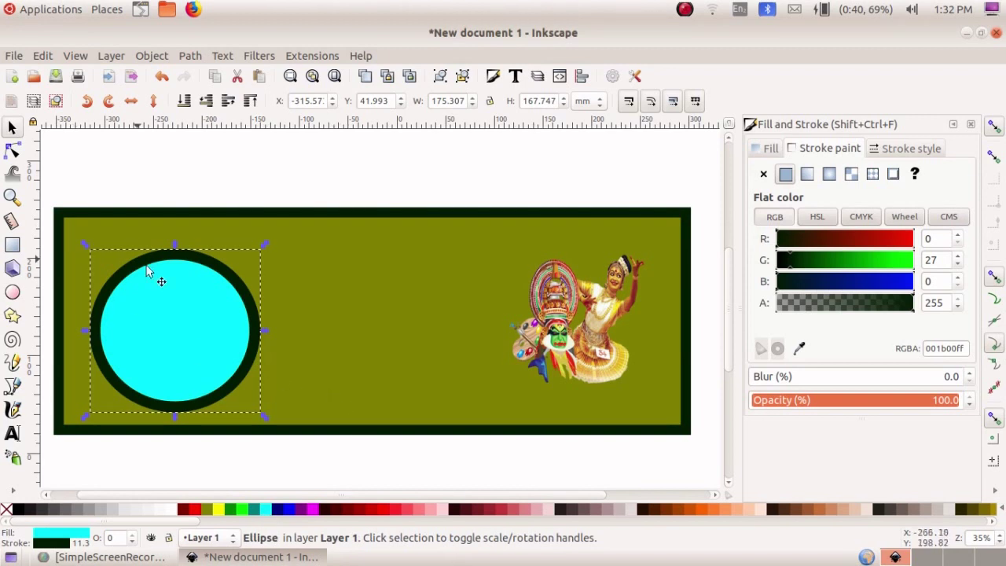
# Stretch the cyan ellipse to about 196 mm by 209 mm so it nearly fills the banner's height near the left border.
pyautogui.moveTo(172, 241); pyautogui.dragTo(183, 219)
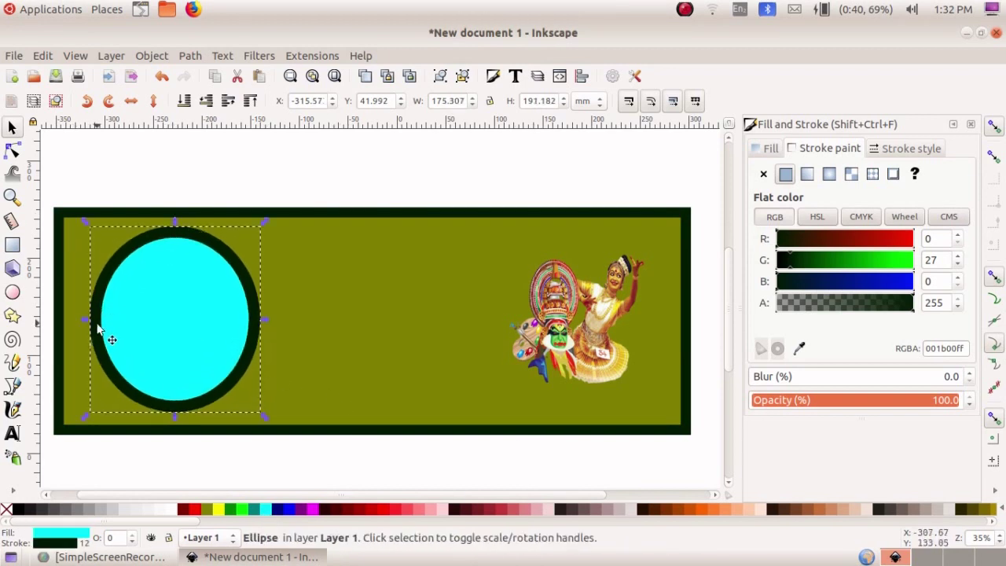
pyautogui.moveTo(86, 320); pyautogui.dragTo(71, 329)
pyautogui.moveTo(162, 417); pyautogui.dragTo(162, 430)
pyautogui.moveTo(170, 228); pyautogui.dragTo(167, 216)
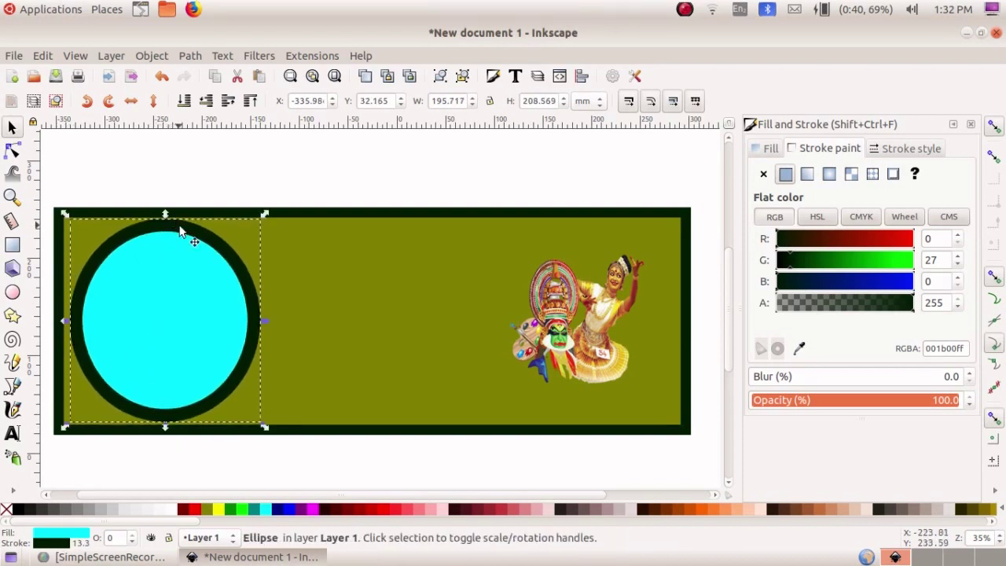
# Reduce the cyan ellipse's stroke width to 12.872 mm.
pyautogui.click(911, 149)
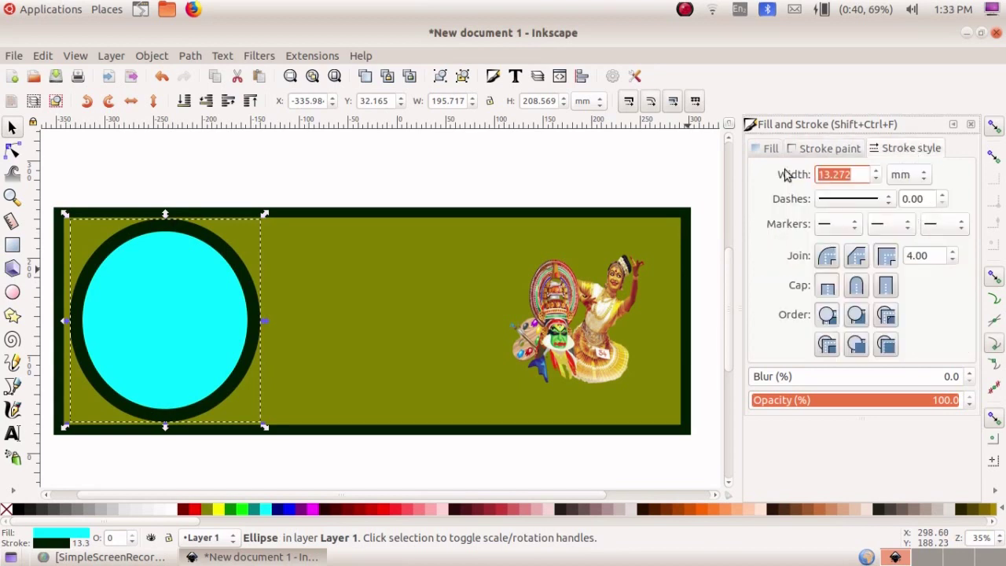
pyautogui.click(875, 180)
pyautogui.click(875, 179)
pyautogui.click(875, 179)
pyautogui.click(875, 179)
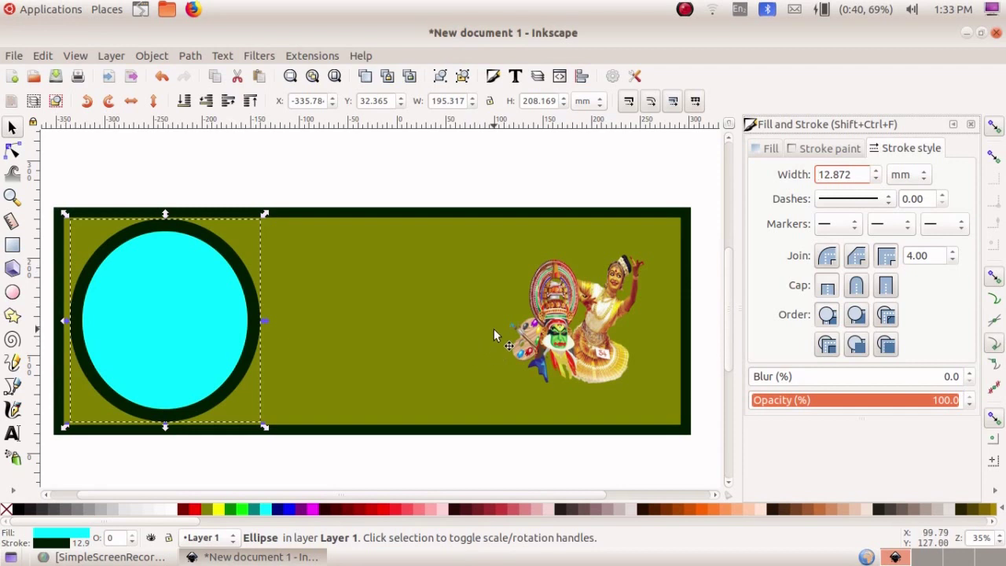
# Move the dancers image onto the cyan ellipse and raise it to the top of the stacking order.
pyautogui.click(597, 334)
pyautogui.moveTo(597, 334); pyautogui.dragTo(175, 326)
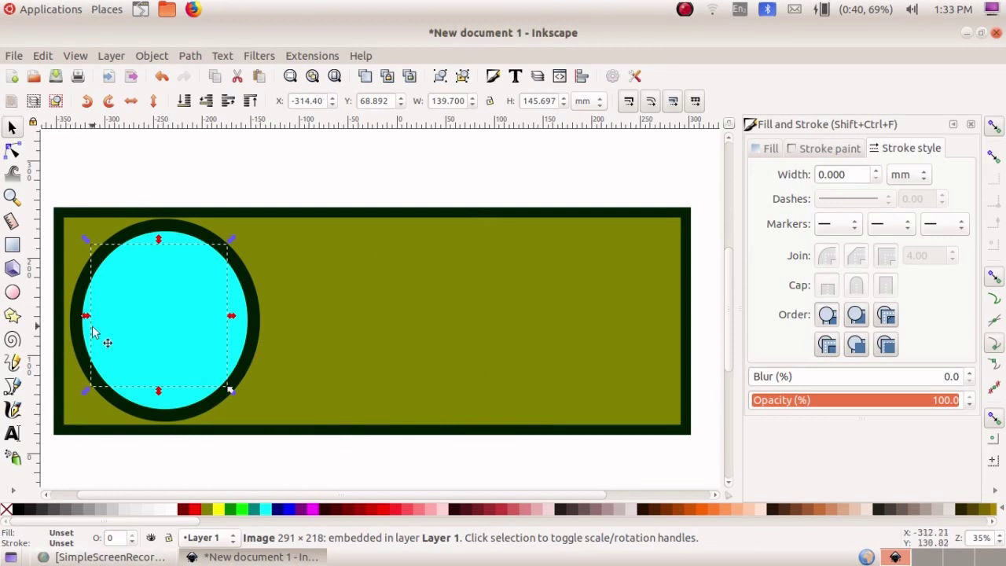
pyautogui.click(149, 56)
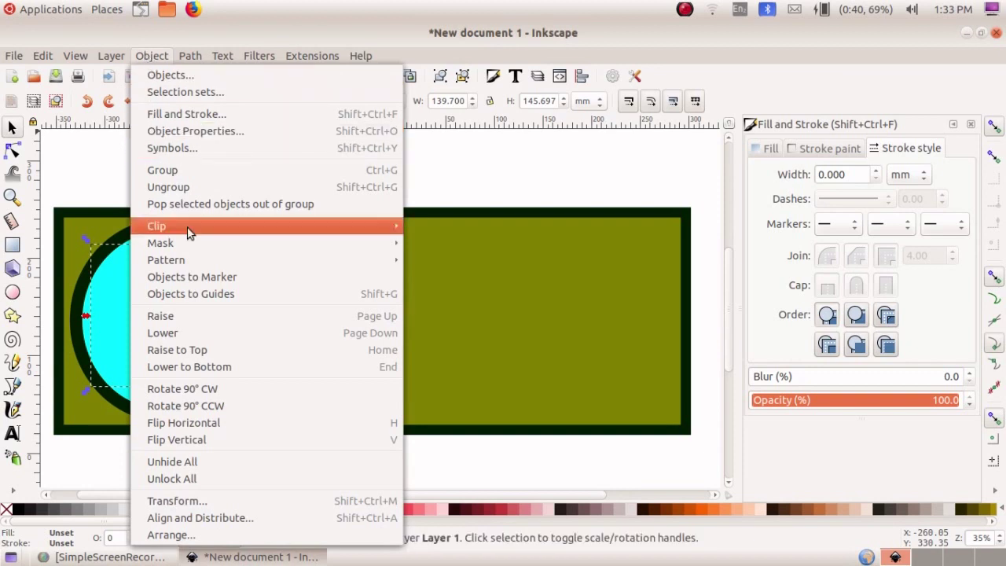
pyautogui.click(221, 350)
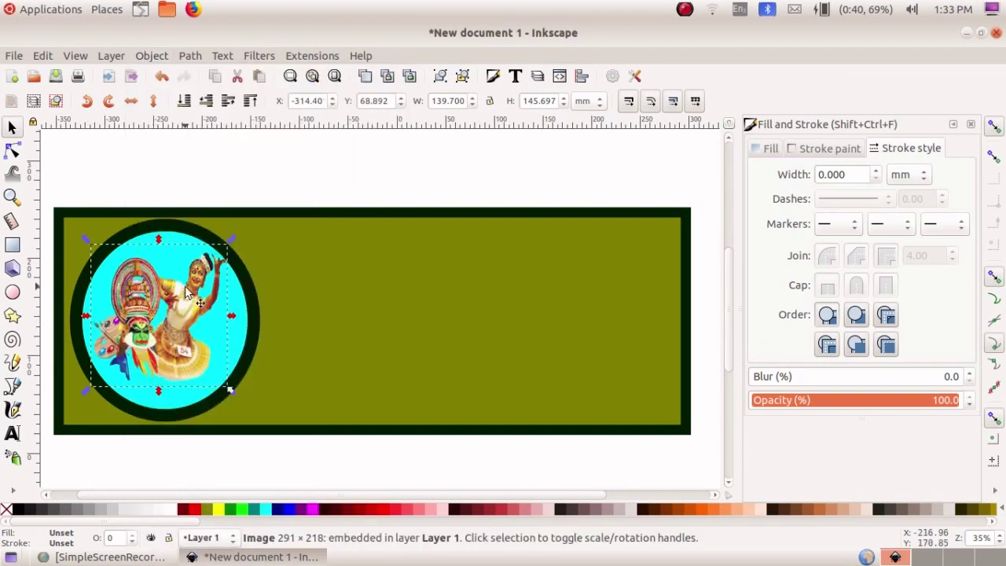
# Shorten the dancers image to about 136 mm tall and shift the cyan ellipse left against the banner's border.
pyautogui.moveTo(159, 248); pyautogui.dragTo(175, 261)
pyautogui.click(157, 326)
pyautogui.keyDown('alt'); pyautogui.click(157, 326); pyautogui.keyUp('alt')
pyautogui.moveTo(157, 326); pyautogui.dragTo(153, 328)
pyautogui.click(162, 322)
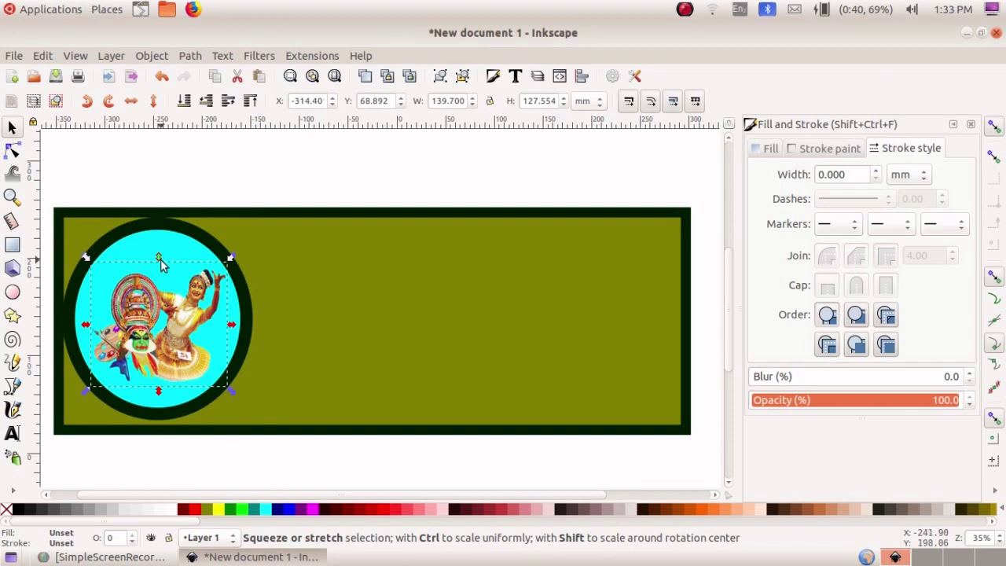
pyautogui.moveTo(166, 261); pyautogui.dragTo(163, 251)
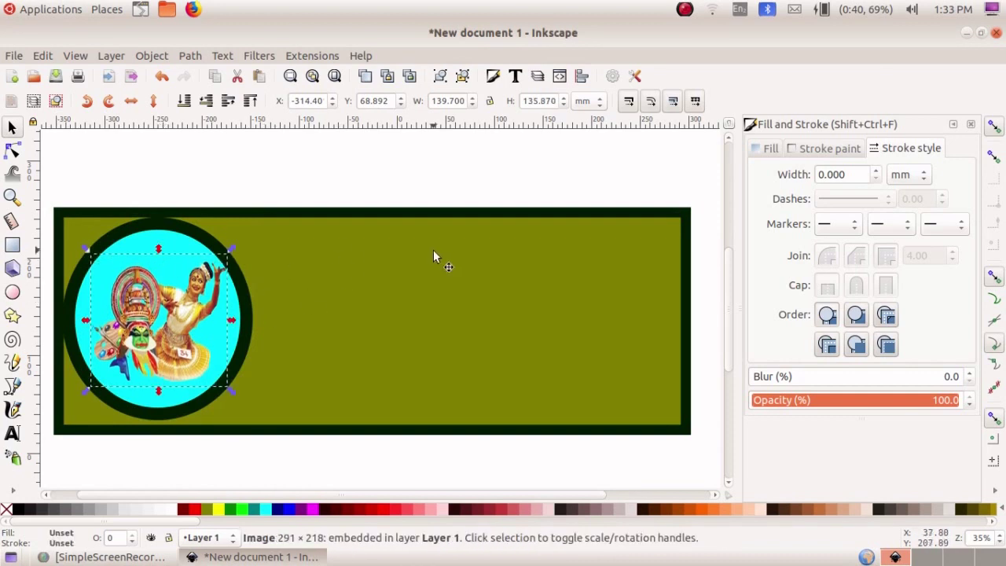
# Add the text "VANDEMATHARAM VHSS VELIYANNOOR" on the empty canvas below the banner.
pyautogui.click(354, 281)
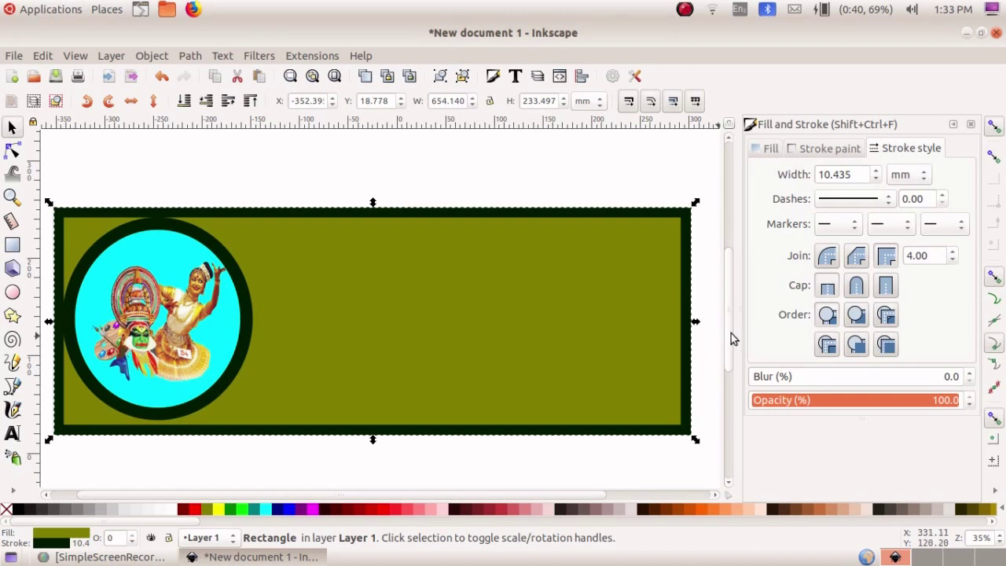
pyautogui.scroll(-2, 731, 333)
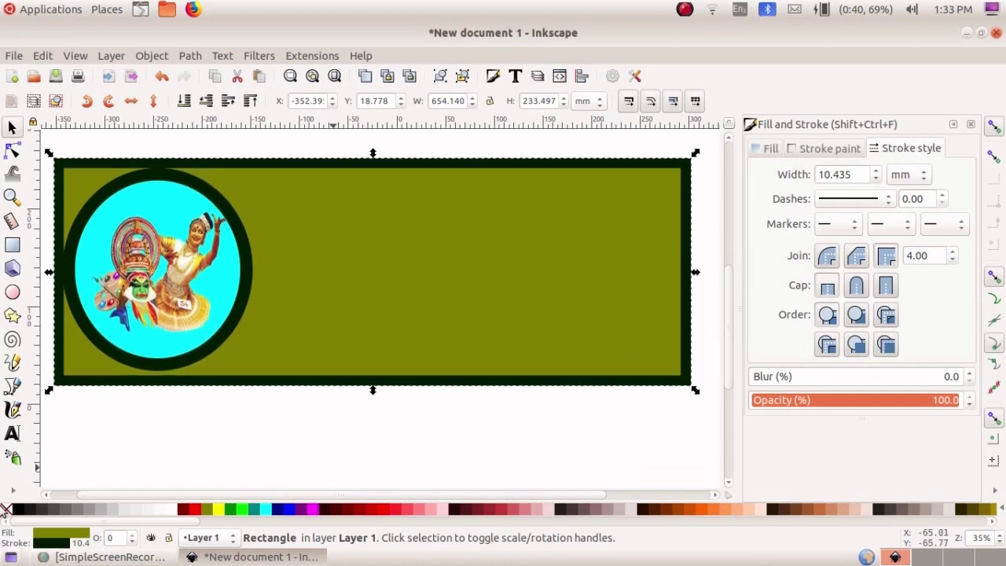
pyautogui.click(13, 434)
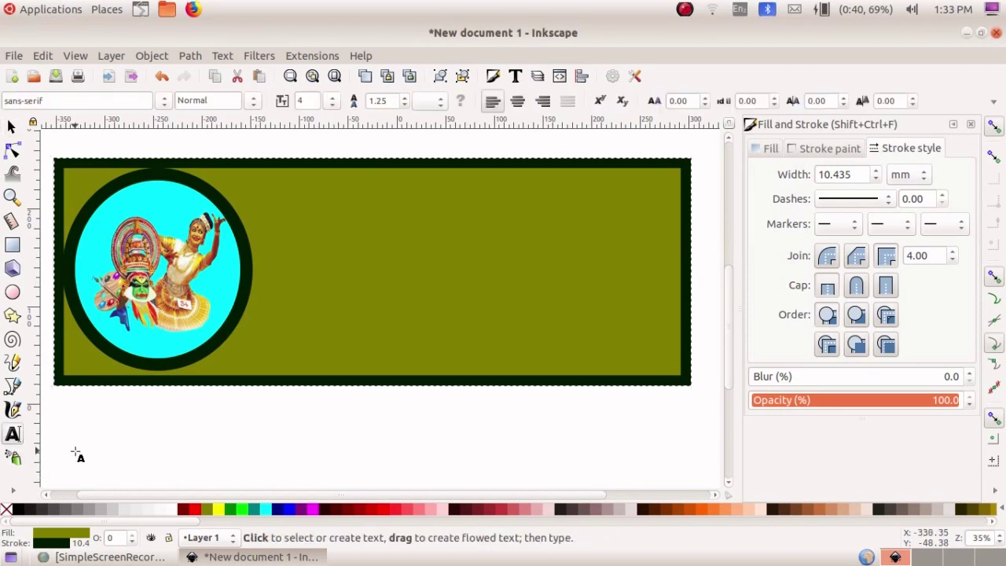
pyautogui.click(77, 438)
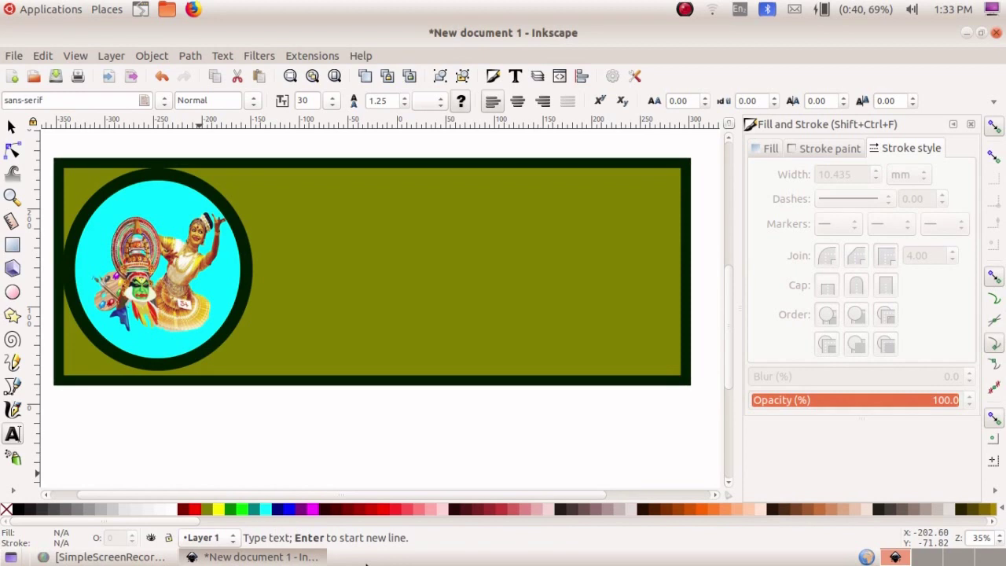
pyautogui.write('a')
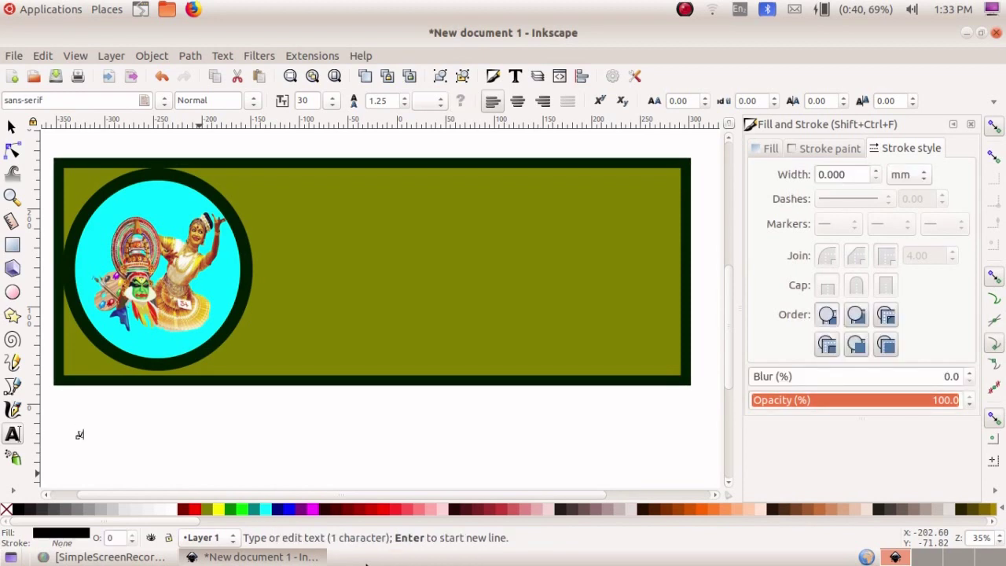
pyautogui.write('and')
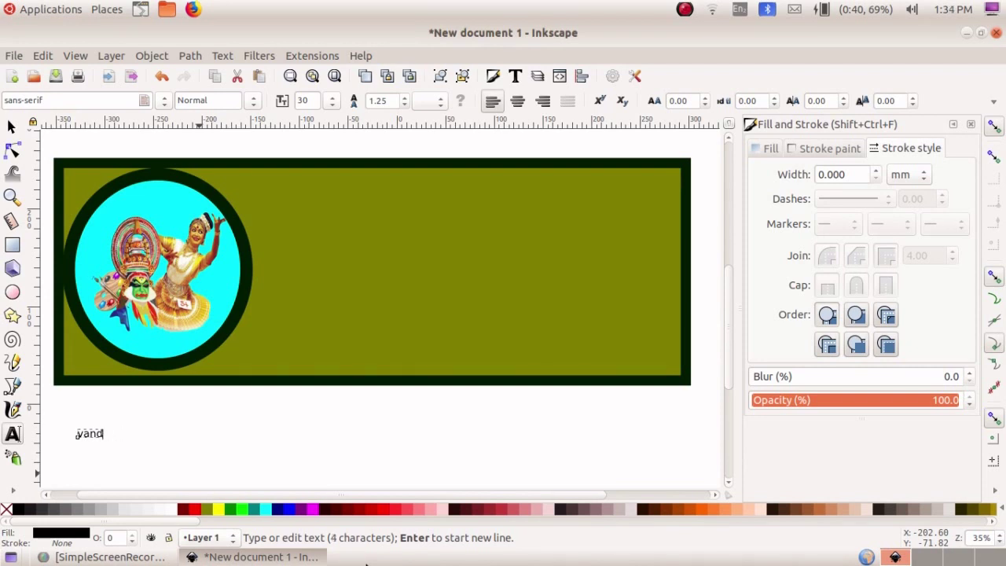
pyautogui.press('BackSpace')
pyautogui.press('BackSpace')
pyautogui.press('BackSpace')
pyautogui.press('BackSpace')
pyautogui.write('ya')
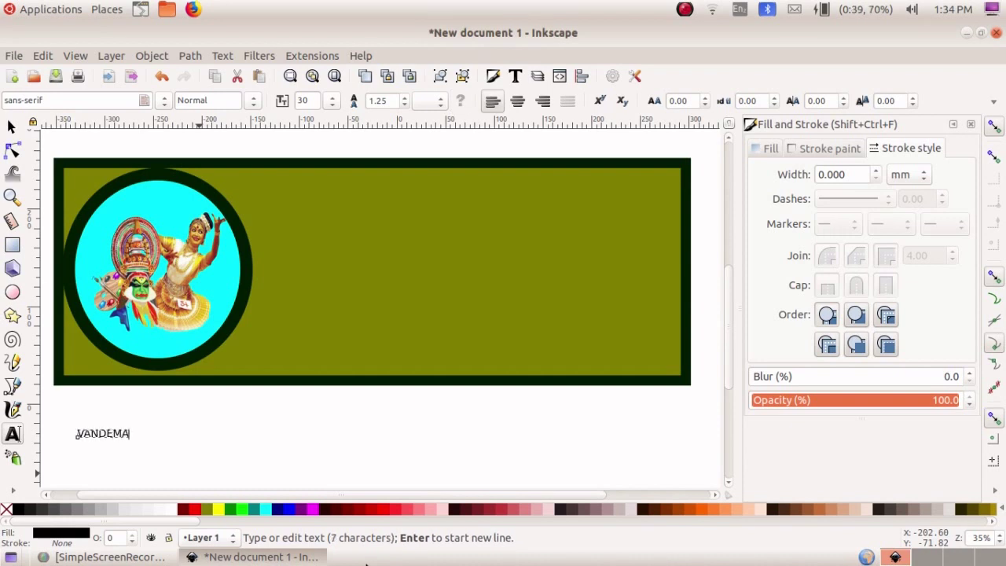
pyautogui.write('NDEMATHARAM')
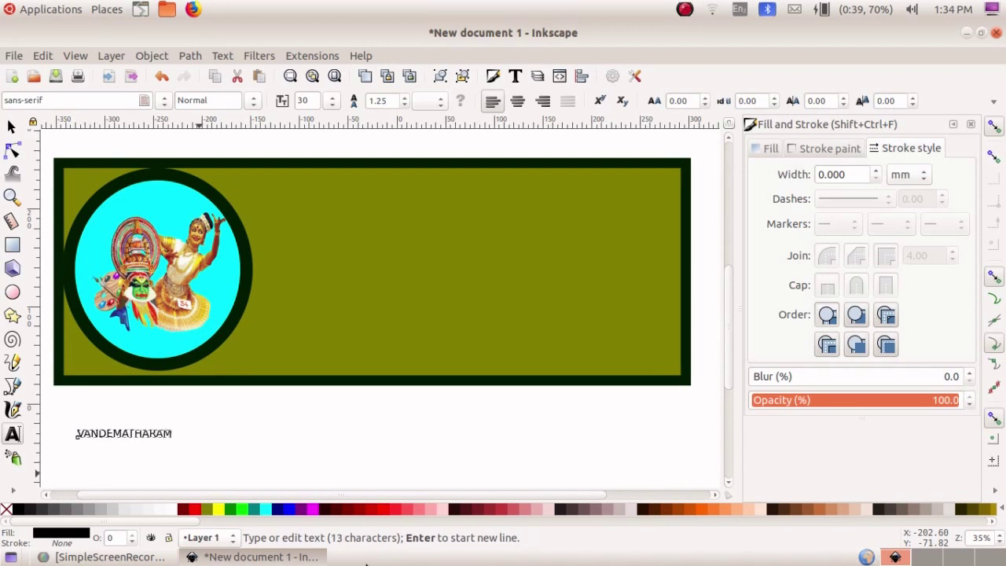
pyautogui.write(' VHH')
pyautogui.press('BackSpace')
pyautogui.write('SS VELIYANNOOR')
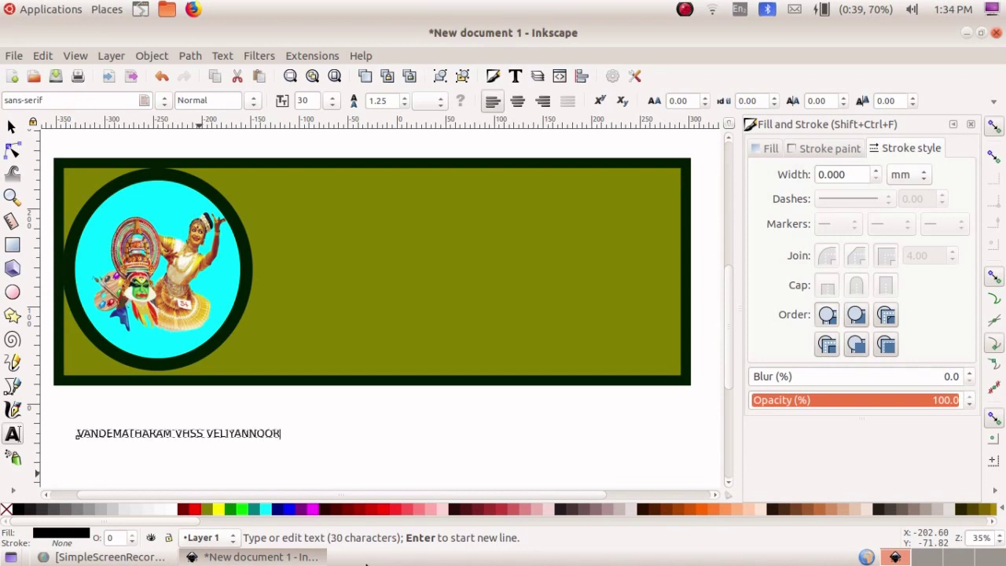
# Stretch the school name text to about 372 mm by 37 mm and reposition it below the banner.
pyautogui.click(15, 127)
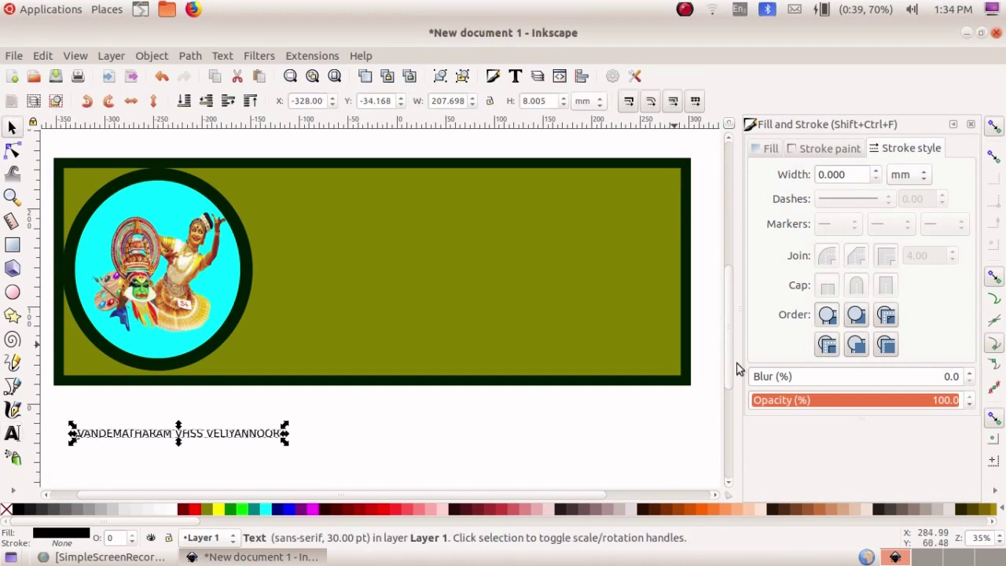
pyautogui.moveTo(181, 446); pyautogui.dragTo(179, 469)
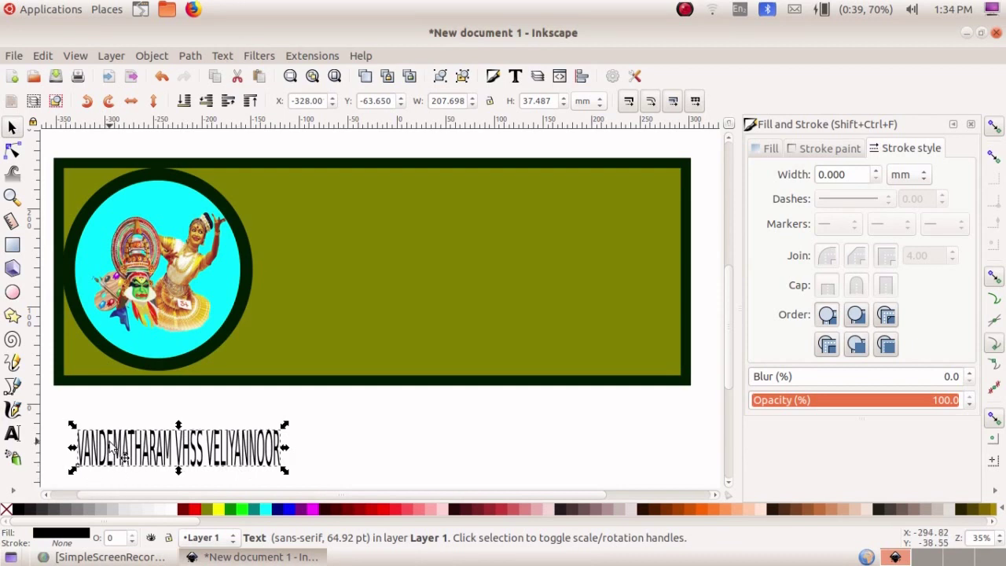
pyautogui.moveTo(287, 447); pyautogui.dragTo(442, 403)
pyautogui.moveTo(297, 454); pyautogui.dragTo(321, 443)
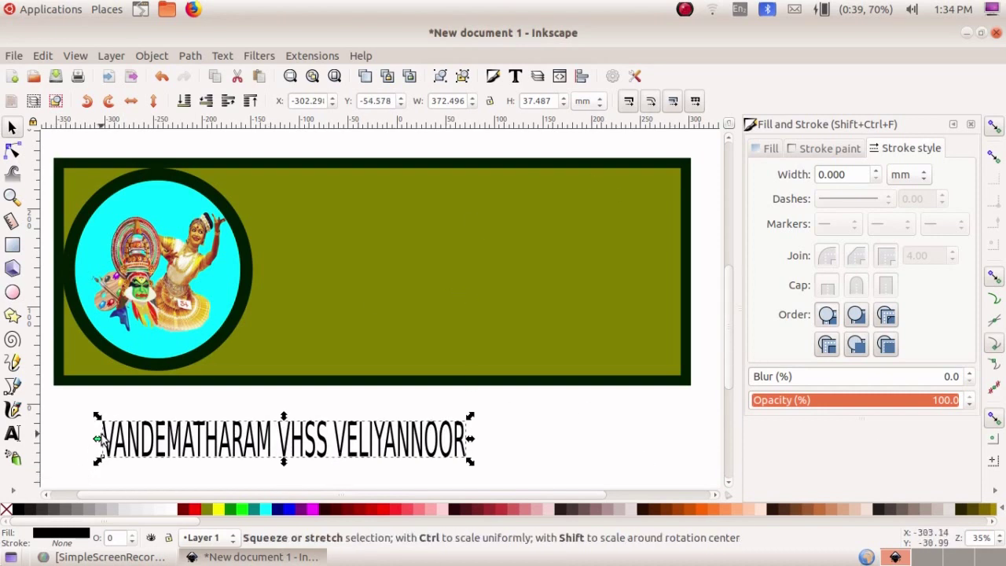
# Apply the Bold Italic style to the school name, shift it about 60 mm to the right and fill it with red.
pyautogui.click(516, 77)
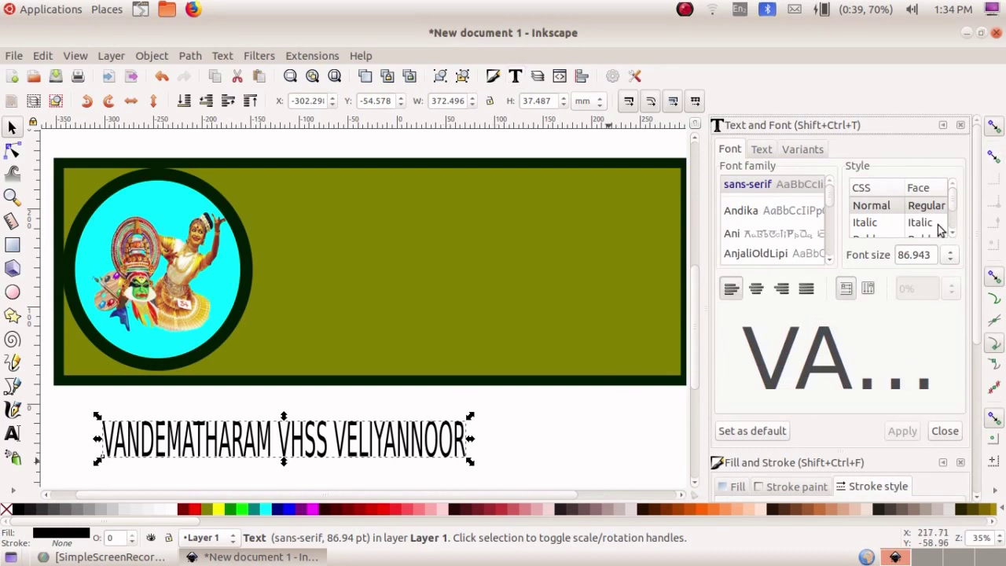
pyautogui.scroll(-3, 954, 234)
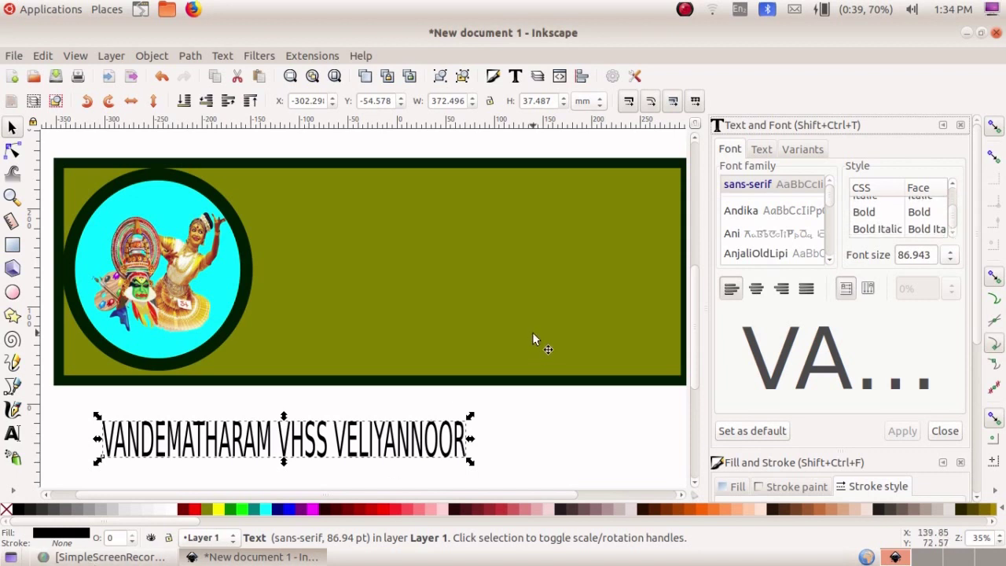
pyautogui.click(902, 230)
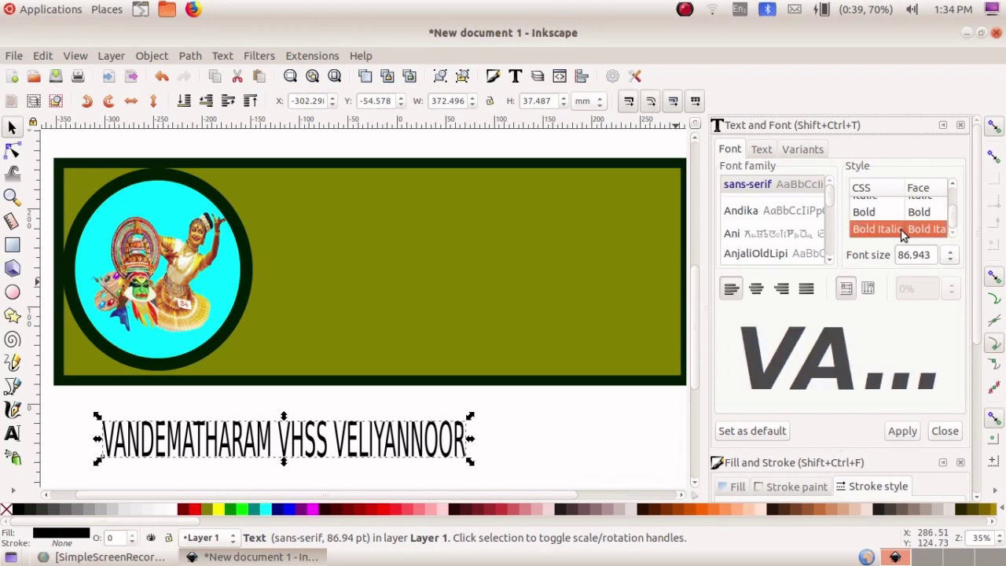
pyautogui.click(901, 430)
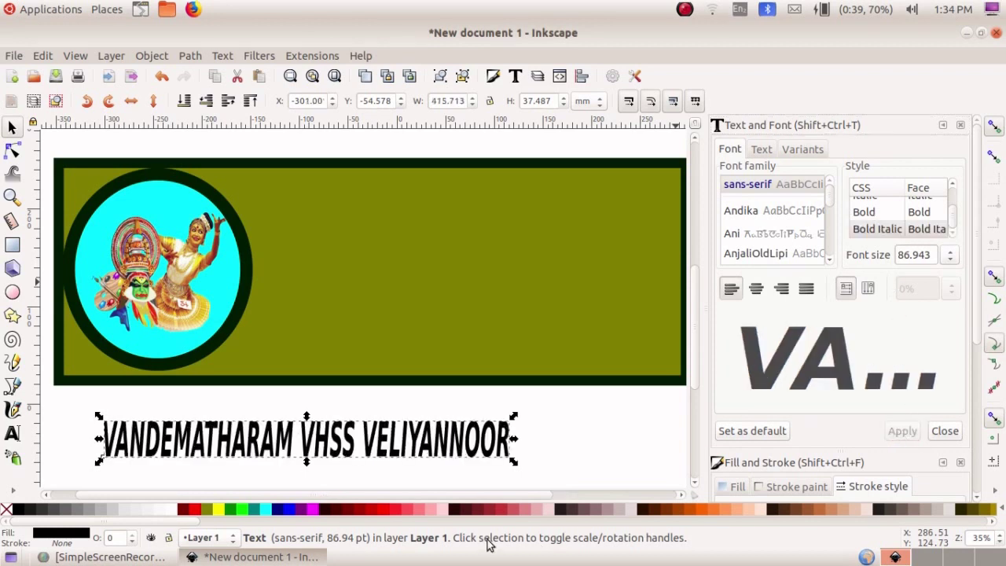
pyautogui.moveTo(358, 437); pyautogui.dragTo(417, 426)
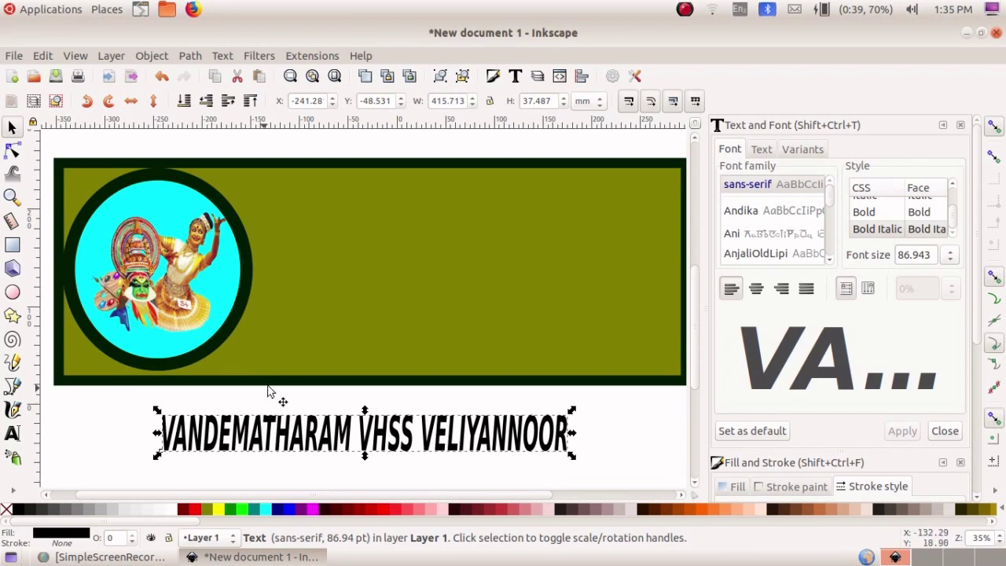
pyautogui.click(195, 509)
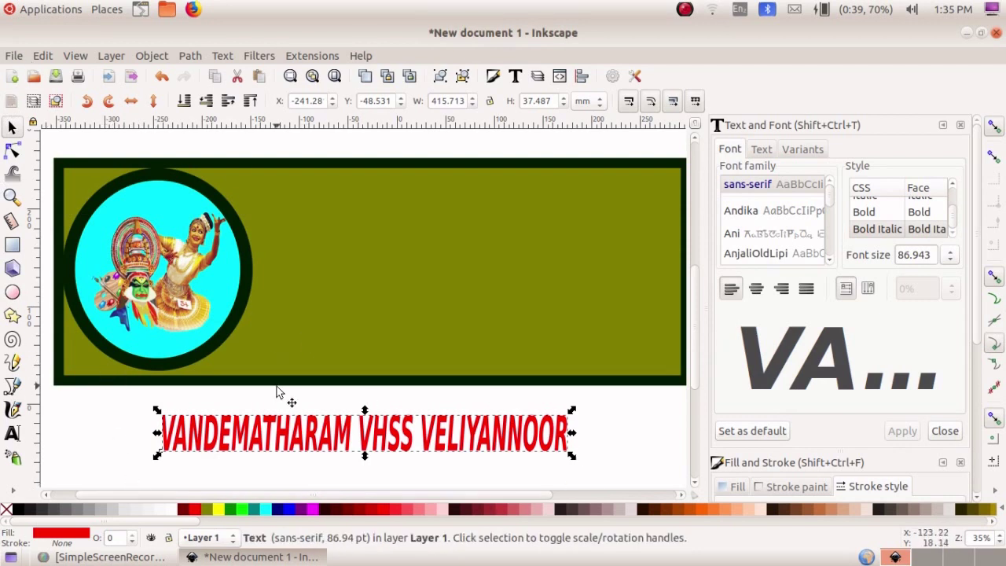
# Duplicate the red school name, color the copy near-black and offset it slightly over the original as a shadow effect.
pyautogui.click(153, 59)
pyautogui.click(154, 61)
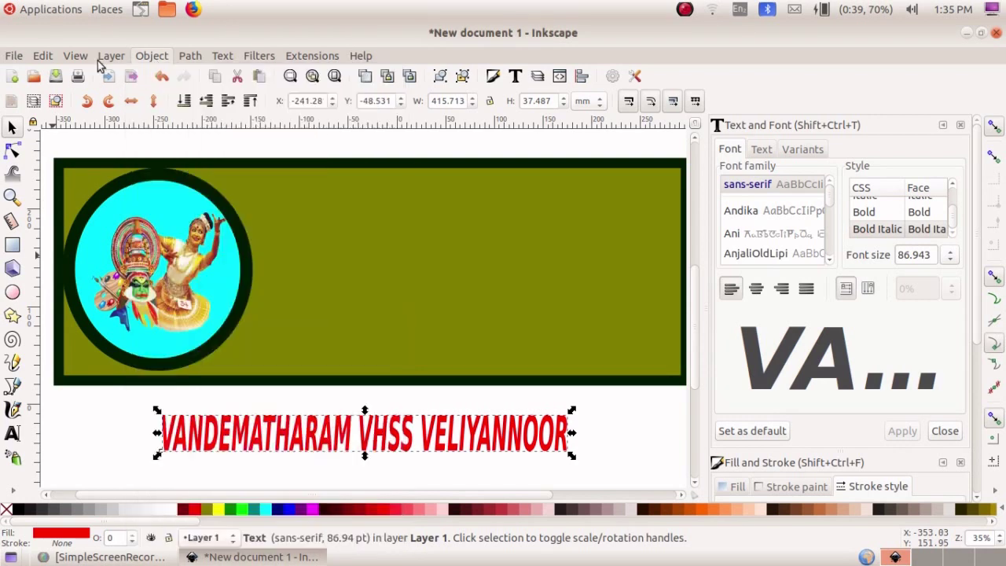
pyautogui.click(43, 56)
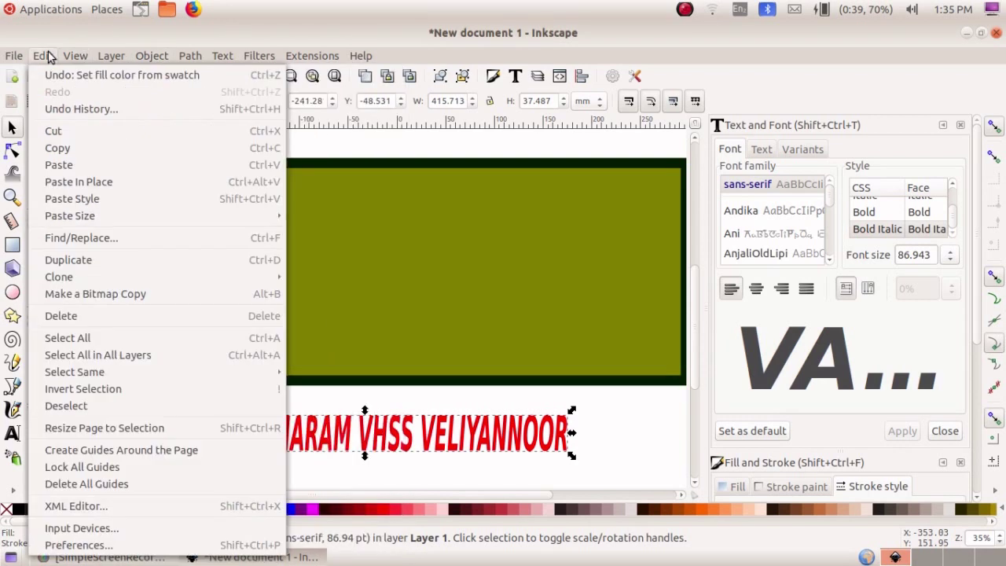
pyautogui.click(126, 263)
pyautogui.moveTo(421, 434); pyautogui.dragTo(424, 447)
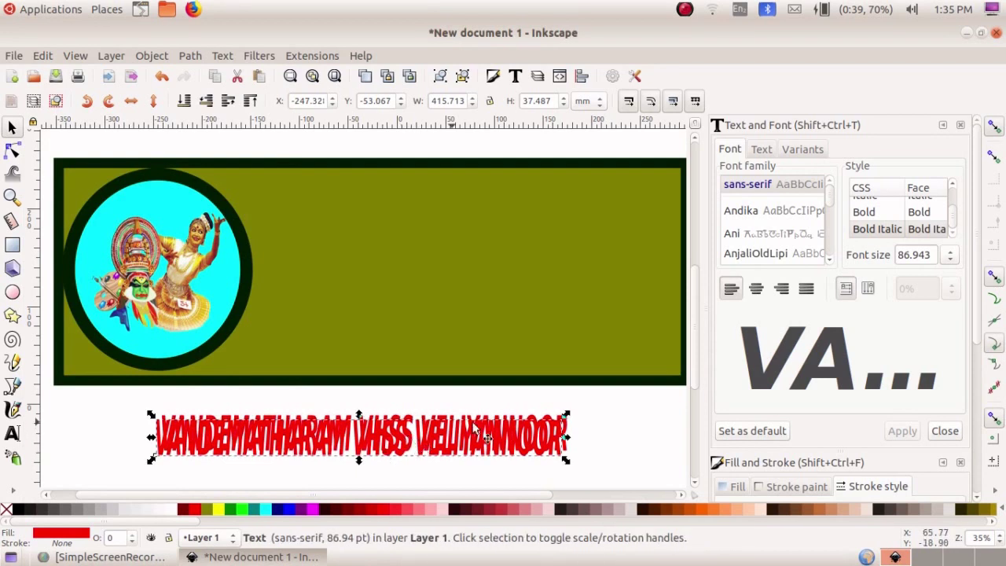
pyautogui.click(561, 511)
pyautogui.moveTo(496, 458)
pyautogui.mouseDown()
pyautogui.moveTo(520, 444)
pyautogui.moveTo(496, 442)
pyautogui.mouseUp()
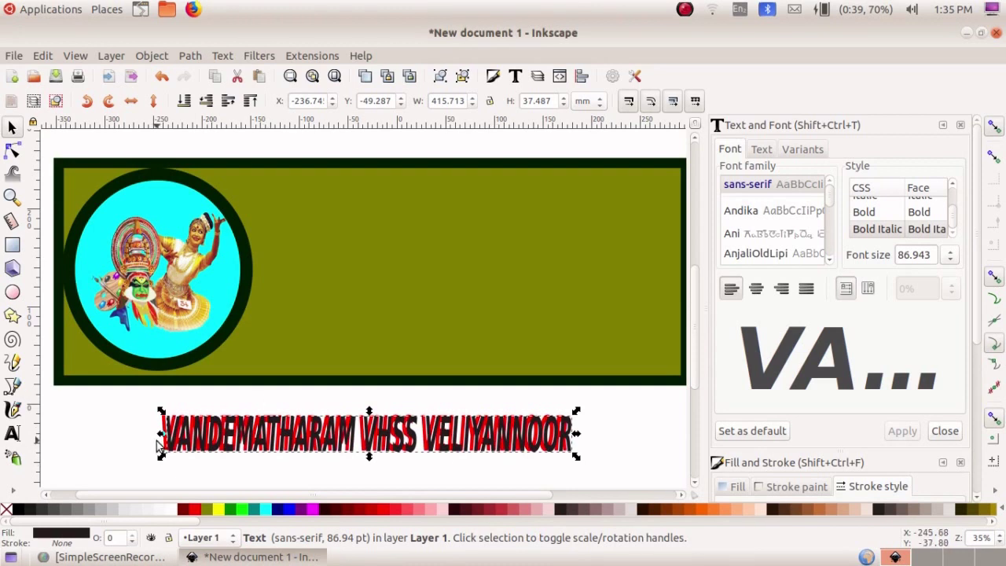
# Group the red school name with its near-black shadow copy into a single object.
pyautogui.click(99, 476)
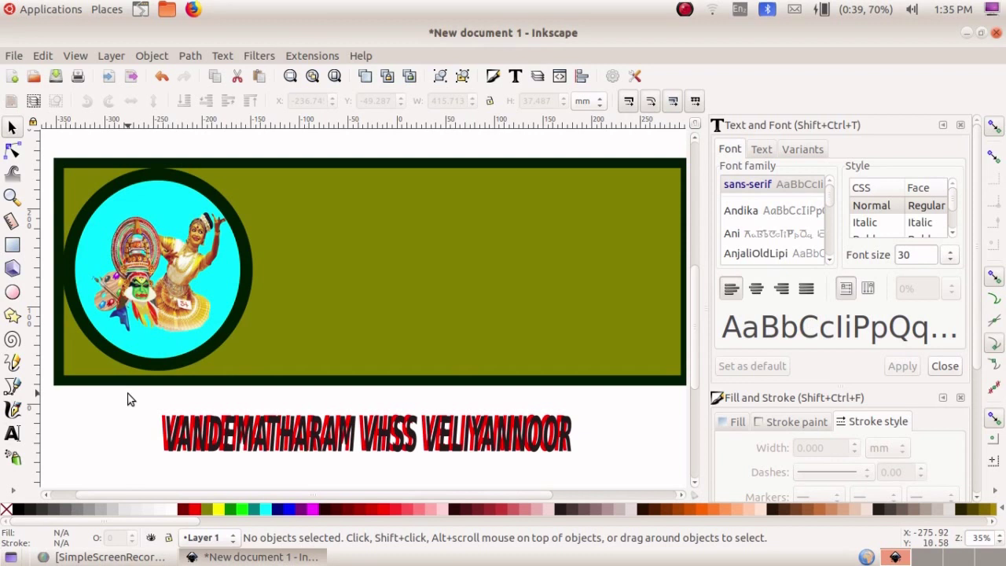
pyautogui.moveTo(128, 394); pyautogui.dragTo(602, 477)
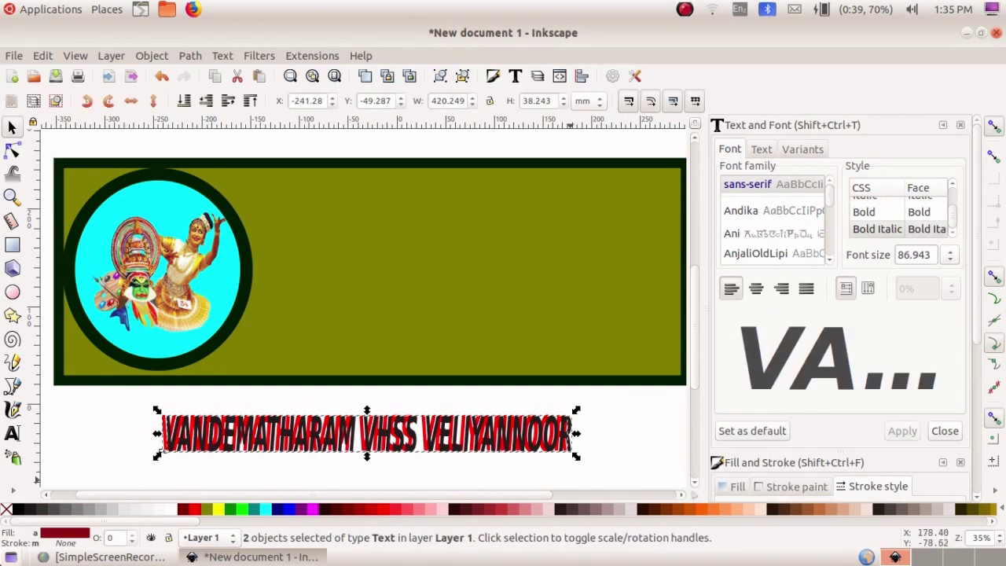
pyautogui.click(152, 56)
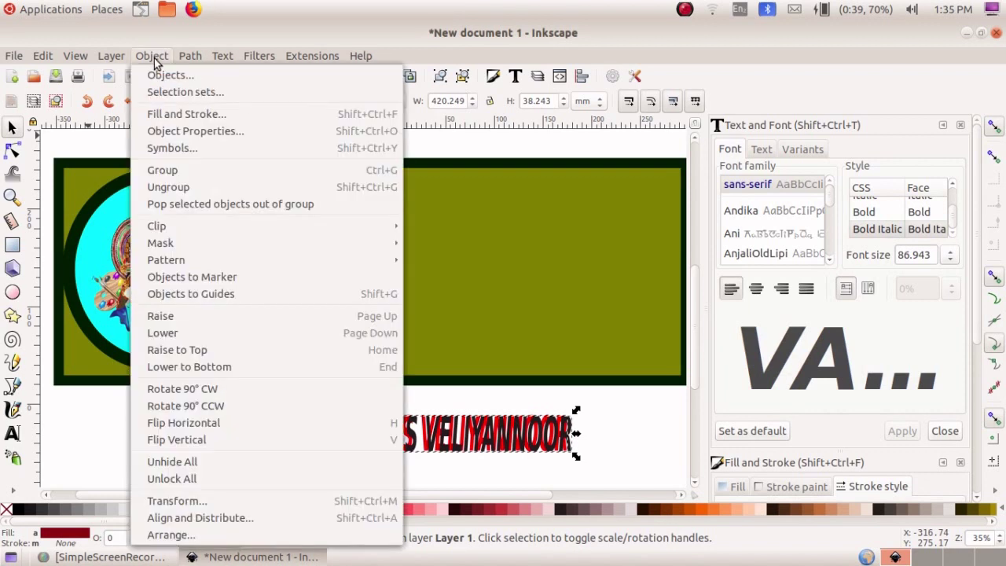
pyautogui.click(184, 168)
# Move the grouped school name onto the olive banner, near its upper edge and beside the ellipse.
pyautogui.moveTo(366, 445)
pyautogui.mouseDown()
pyautogui.moveTo(365, 434)
pyautogui.moveTo(363, 452)
pyautogui.mouseUp()
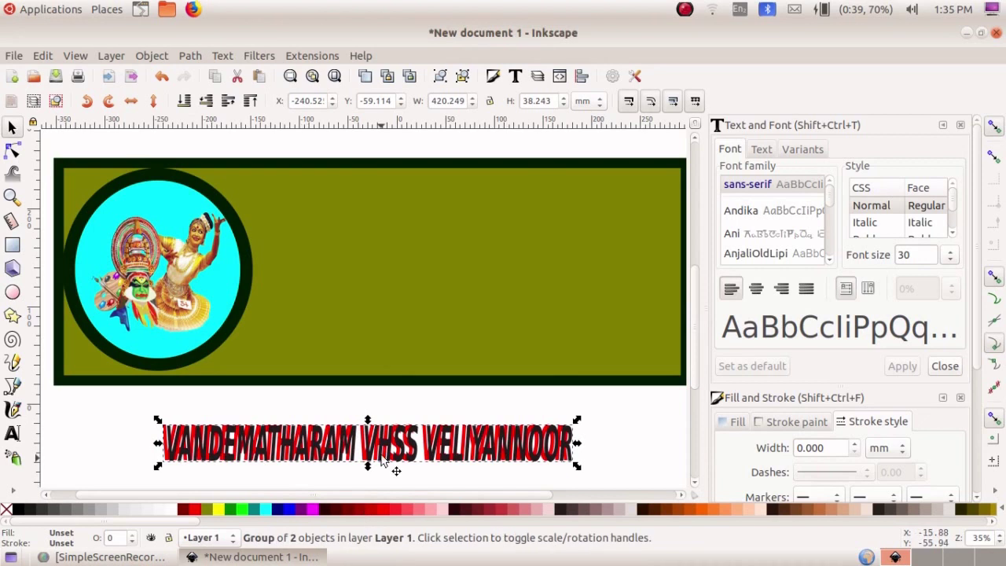
pyautogui.moveTo(389, 442); pyautogui.dragTo(484, 197)
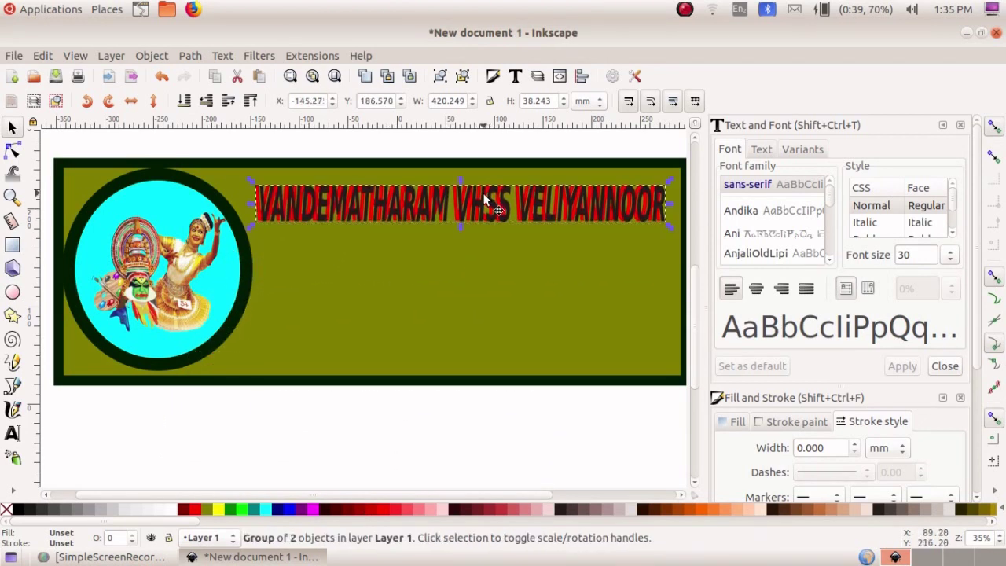
pyautogui.click(139, 444)
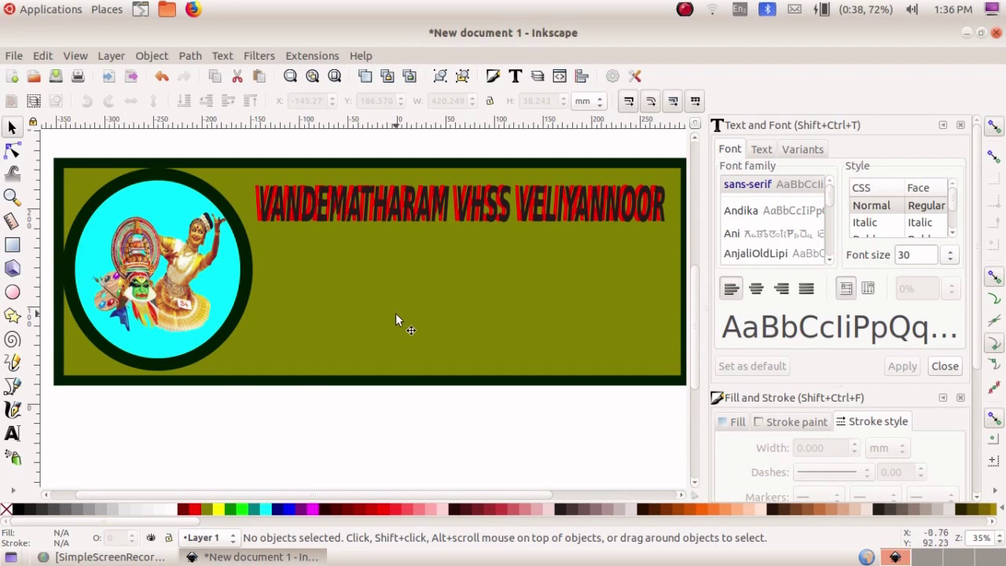
# Shift the olive background rectangle left and slightly down so its right border clears the school name's end less widely.
pyautogui.scroll(1, 696, 296)
pyautogui.scroll(1, 699, 298)
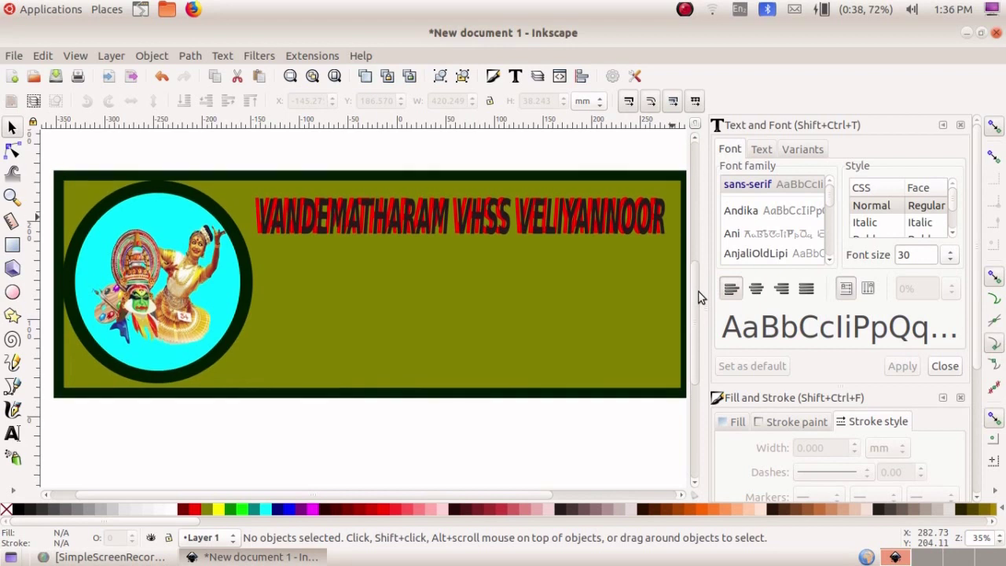
pyautogui.moveTo(659, 291); pyautogui.dragTo(609, 312)
# Narrow the grouped school name to about 364 mm wide and fit it between the ellipse and the banner's right border.
pyautogui.moveTo(476, 230); pyautogui.dragTo(443, 243)
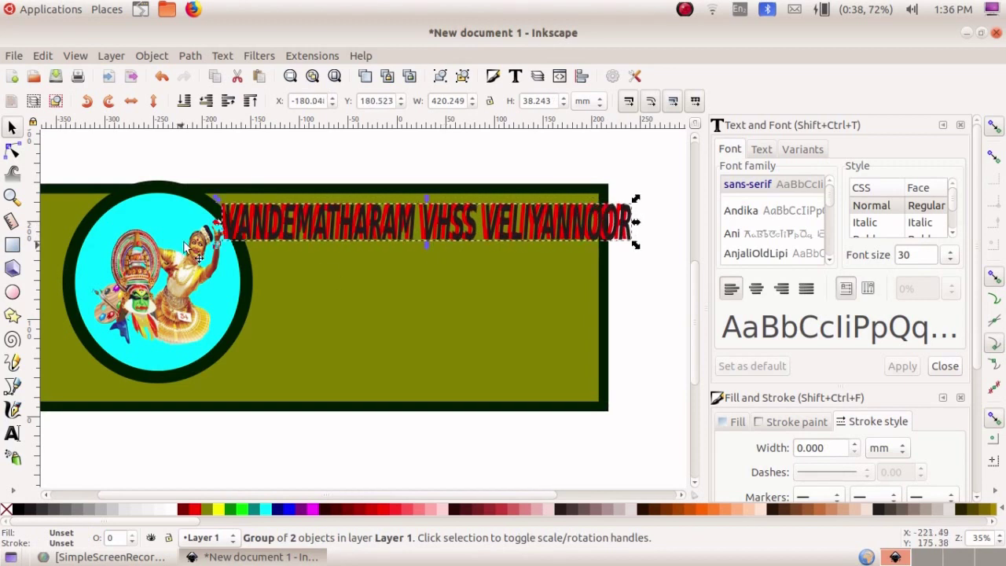
pyautogui.moveTo(217, 222); pyautogui.dragTo(273, 221)
pyautogui.click(502, 182)
pyautogui.click(431, 223)
pyautogui.moveTo(431, 223); pyautogui.dragTo(389, 227)
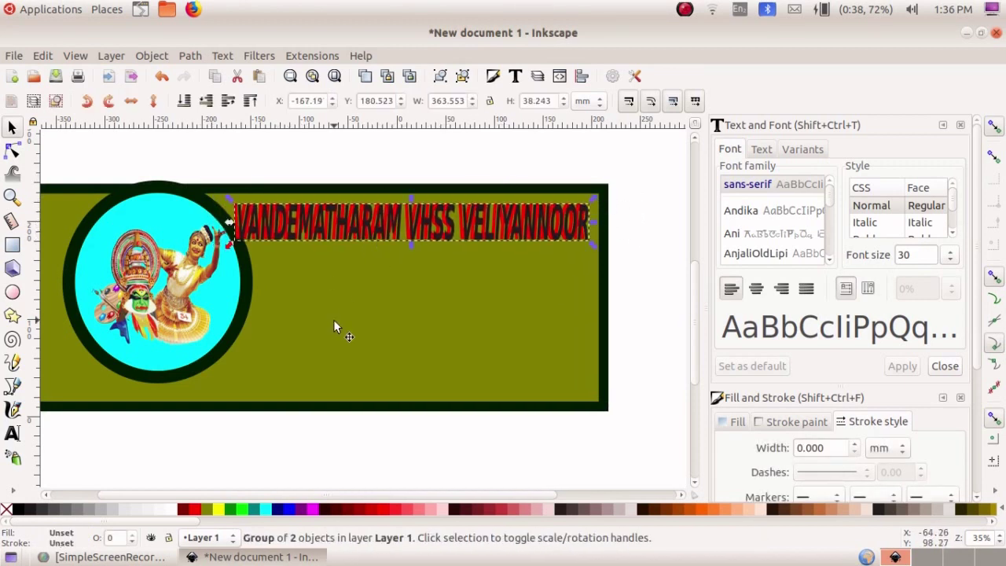
# Move the cyan ellipse and the dancers image about 30 mm left, toward the banner's left border.
pyautogui.moveTo(95, 337); pyautogui.dragTo(73, 355)
pyautogui.moveTo(143, 310); pyautogui.dragTo(117, 322)
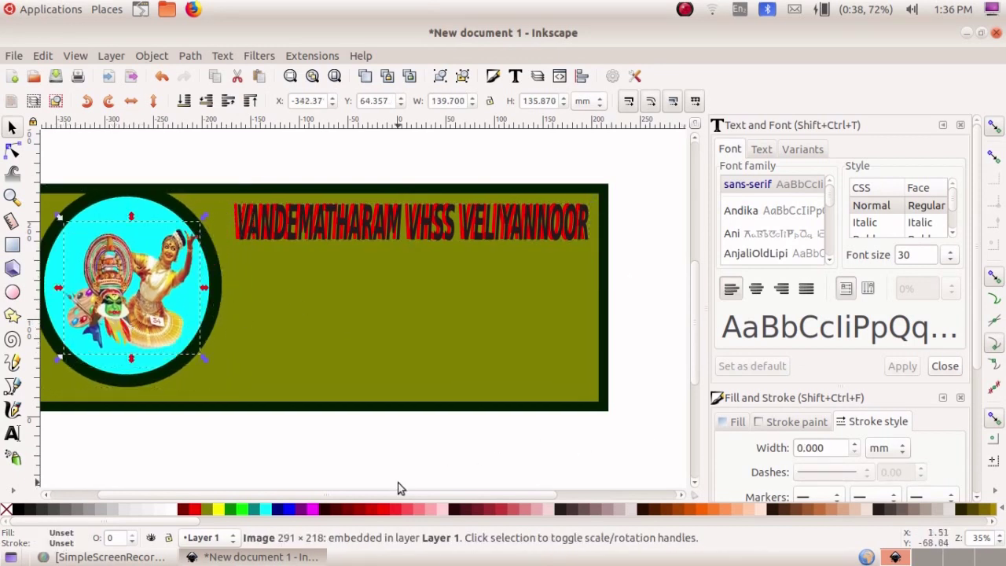
pyautogui.click(46, 495)
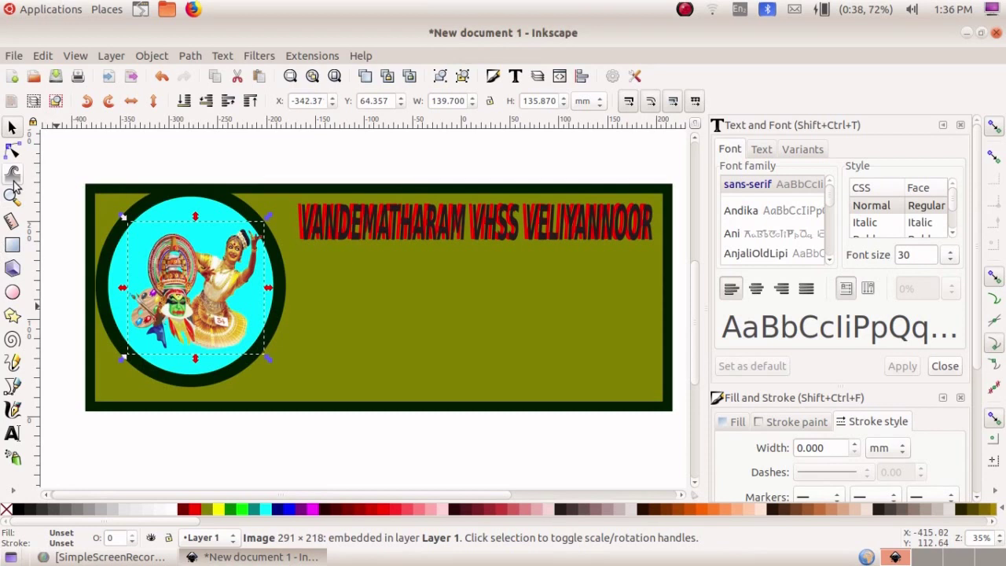
# Group all the banner objects together and shift the group about 17 mm left and 15 mm down.
pyautogui.moveTo(65, 144); pyautogui.dragTo(684, 428)
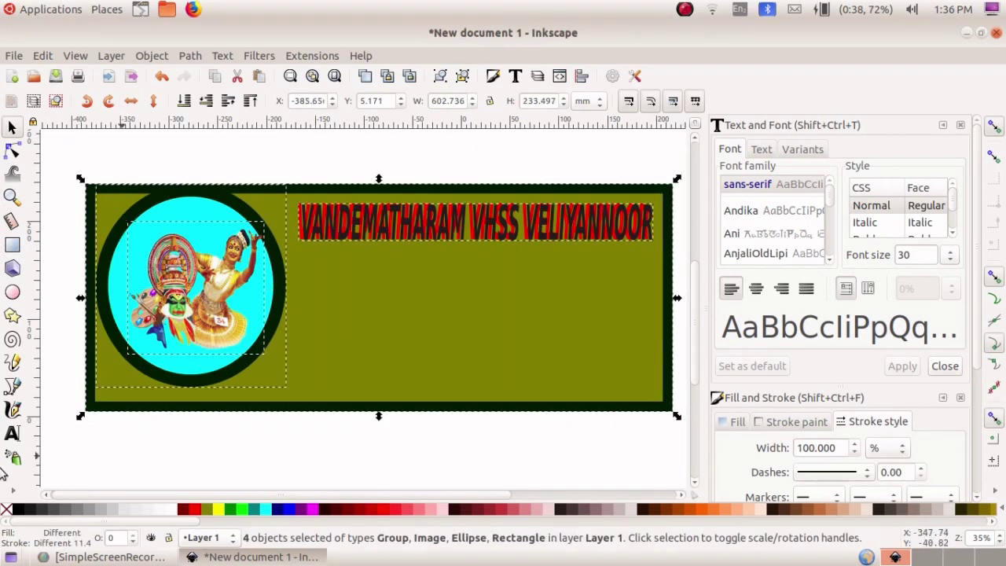
pyautogui.click(151, 55)
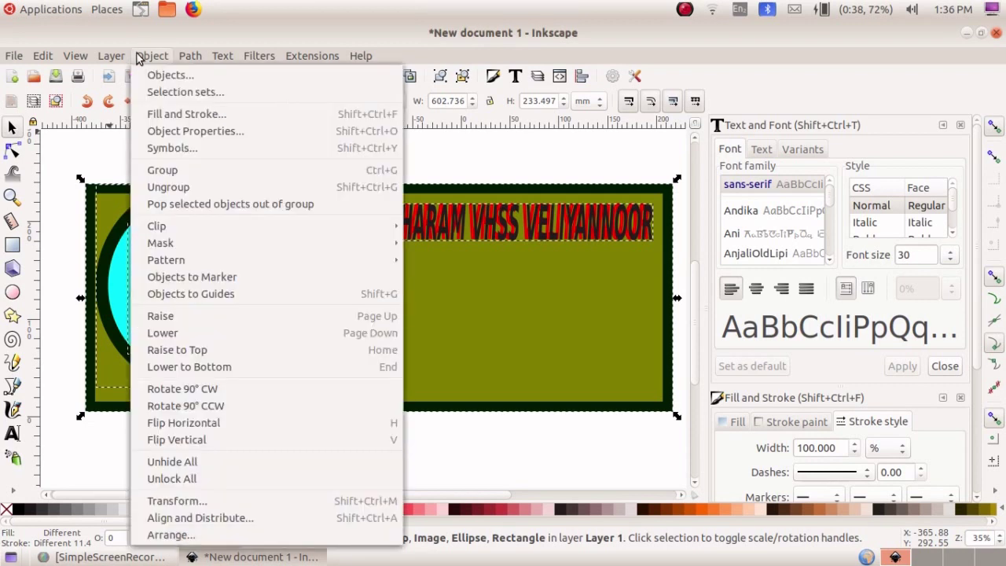
pyautogui.click(188, 168)
pyautogui.moveTo(452, 329); pyautogui.dragTo(429, 339)
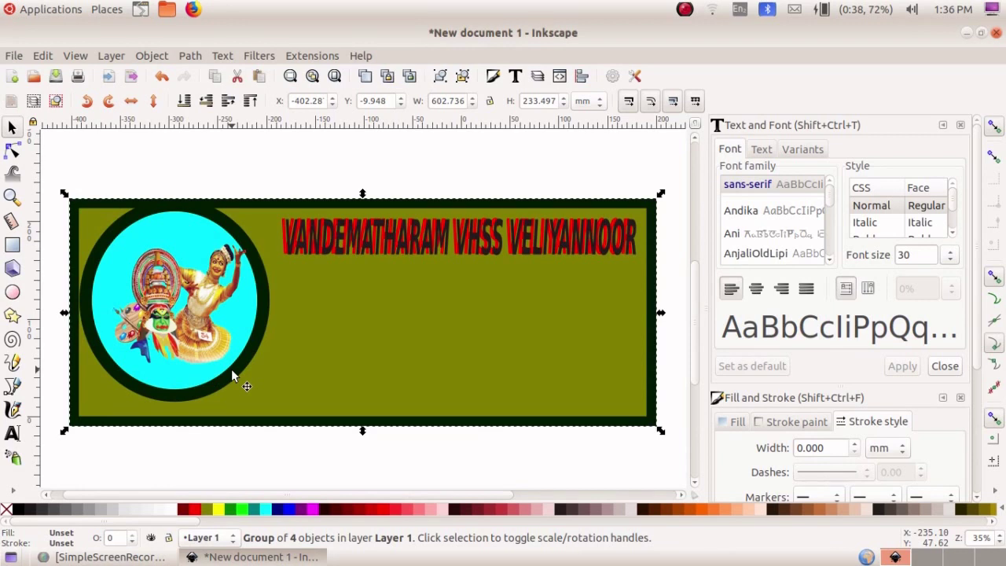
# Export the selected banner group as a PNG image named BANNER in the Desktop folder.
pyautogui.click(14, 56)
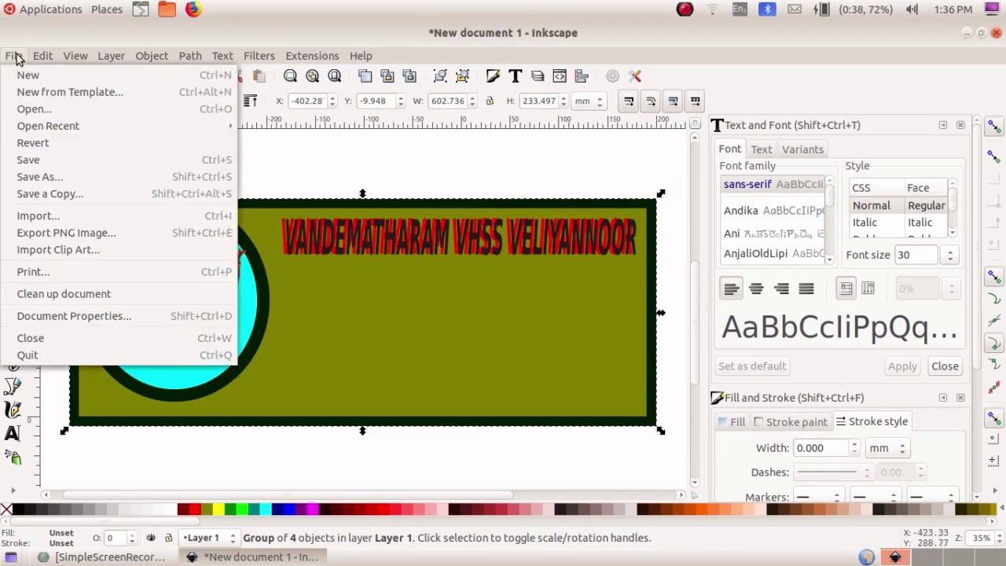
pyautogui.click(42, 232)
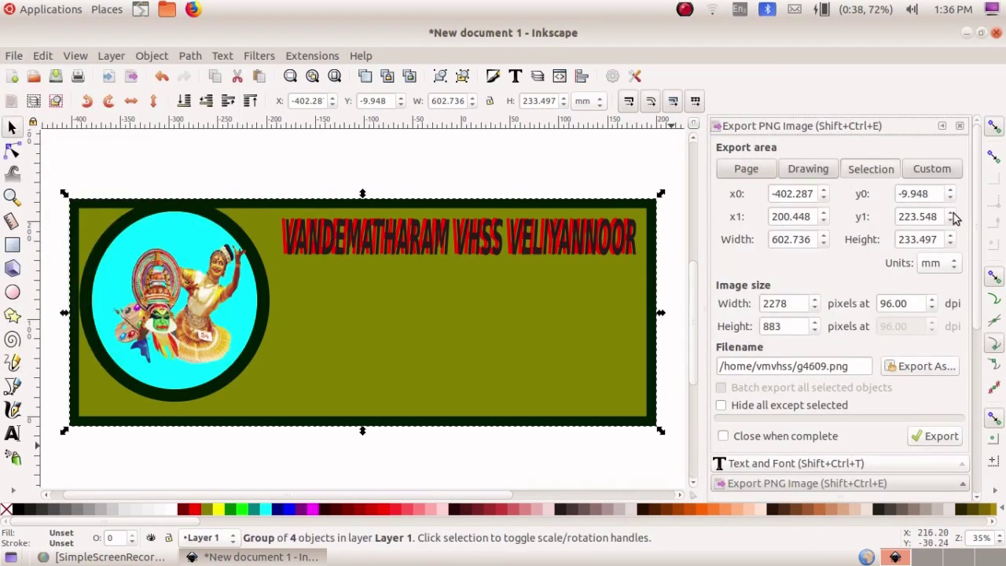
pyautogui.click(927, 366)
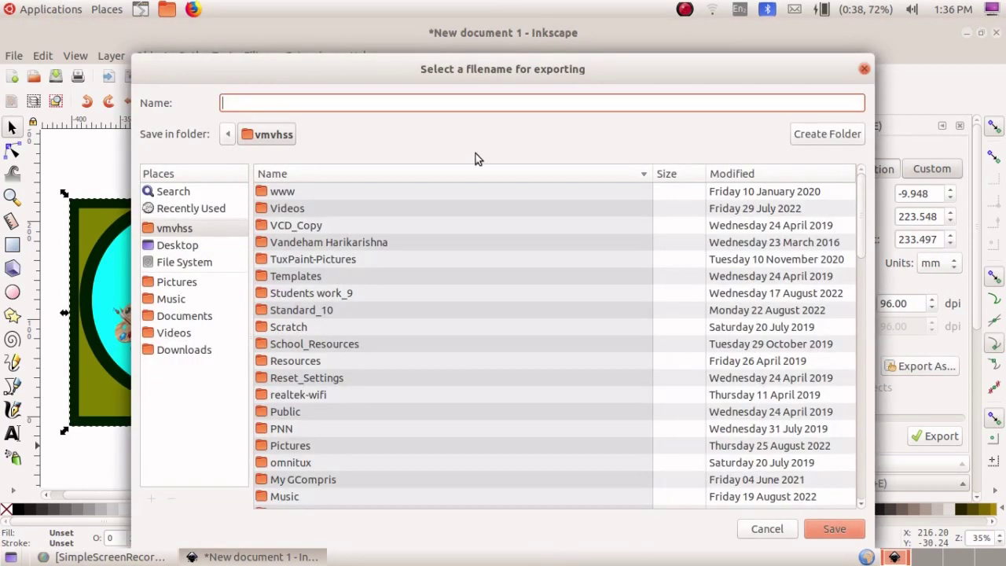
pyautogui.click(179, 246)
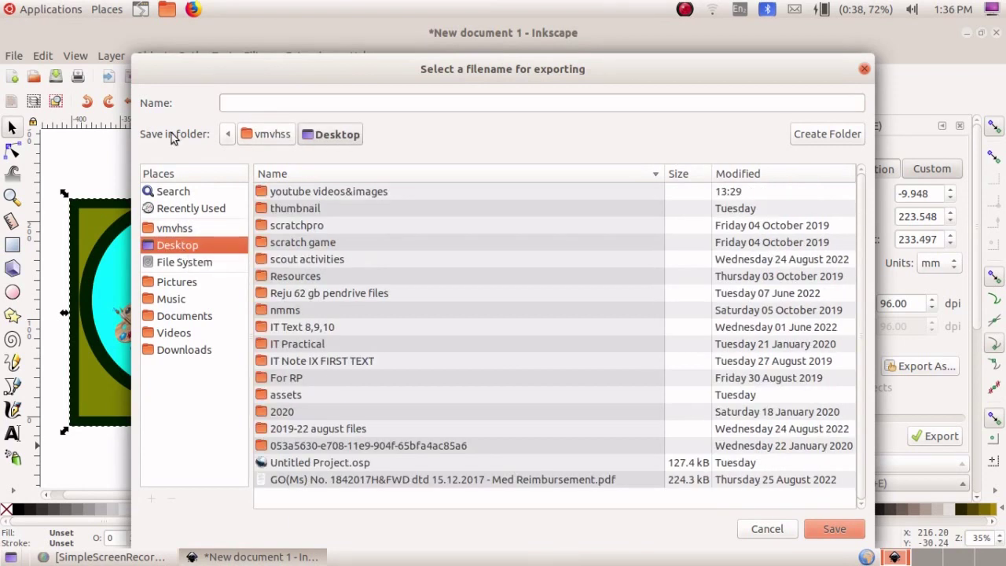
pyautogui.click(260, 102)
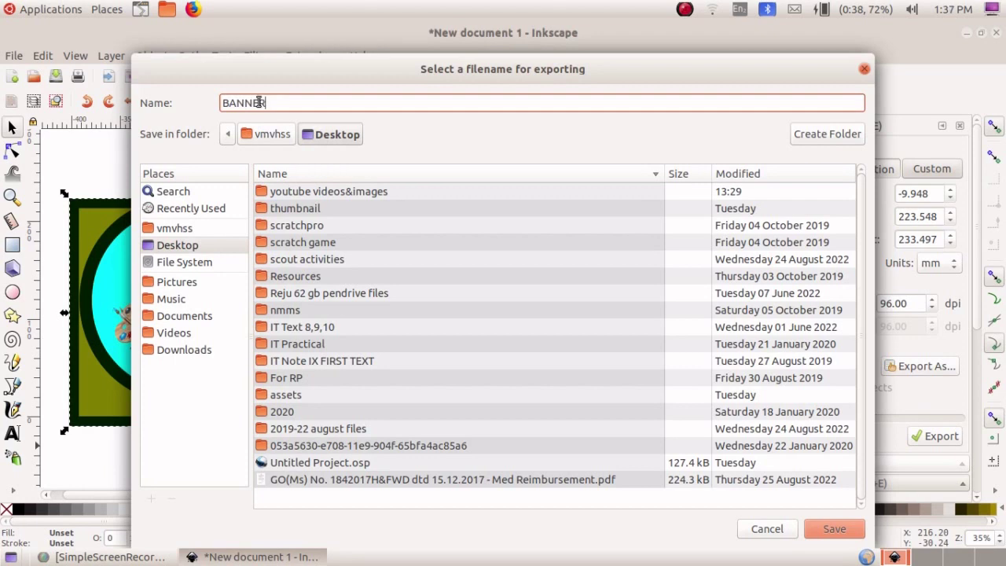
pyautogui.click(859, 531)
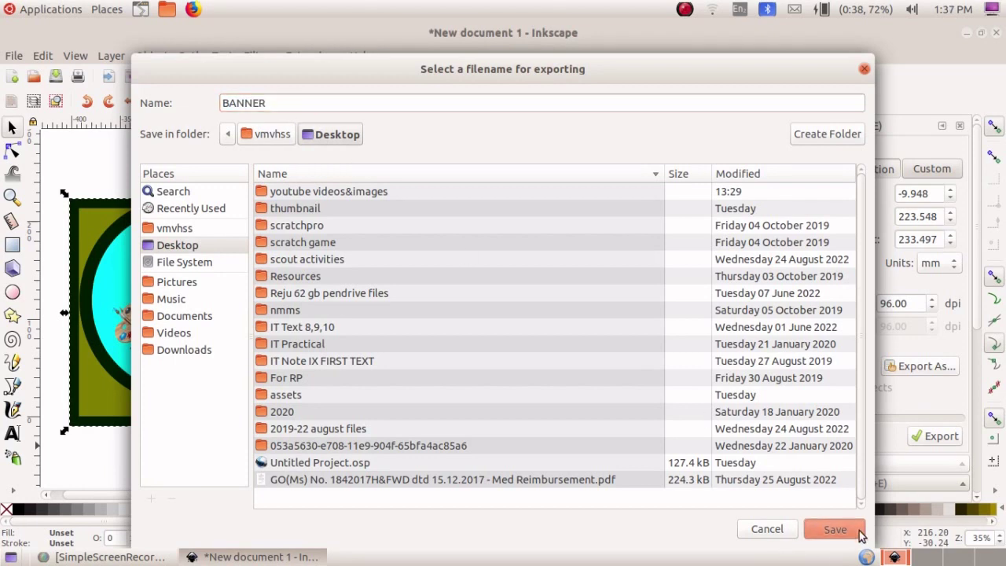
pyautogui.click(937, 436)
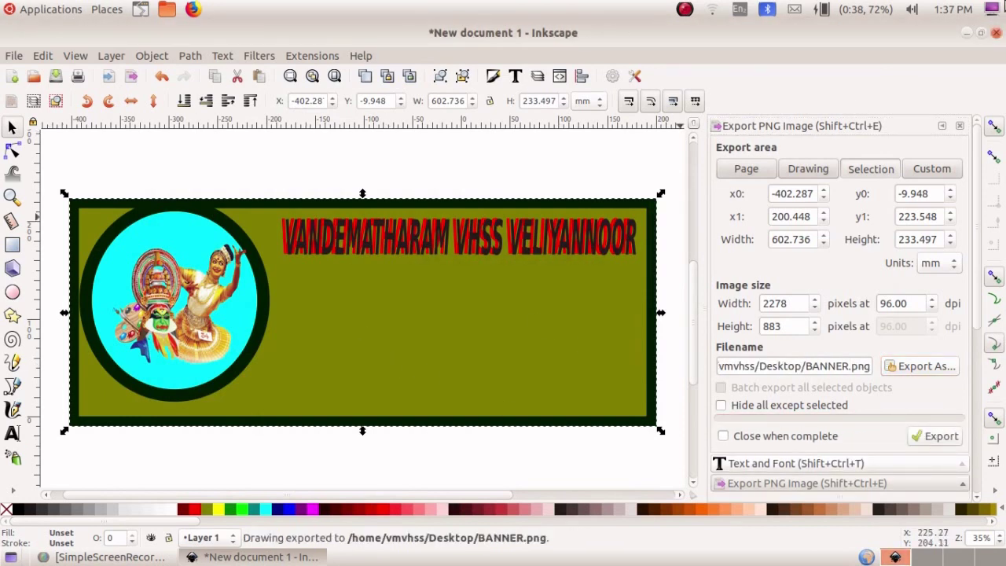
# Minimize the drawing window and open BANNER.png from the desktop to view the exported banner.
pyautogui.click(966, 33)
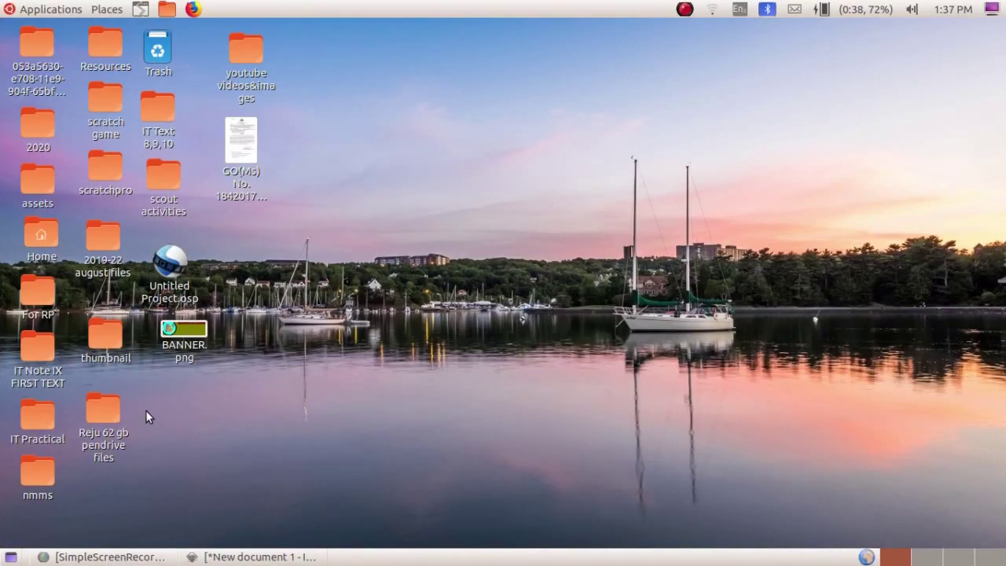
pyautogui.doubleClick(193, 338)
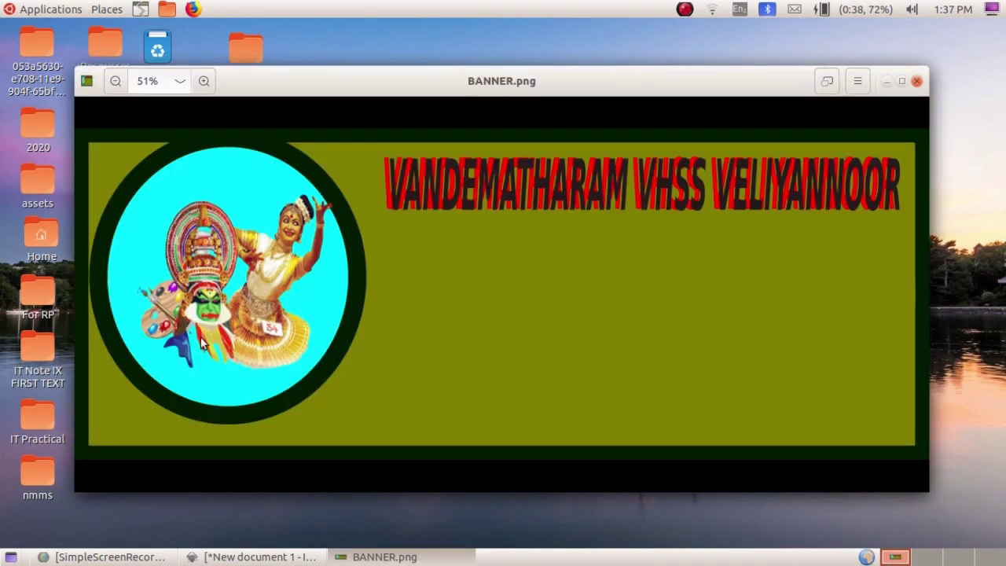